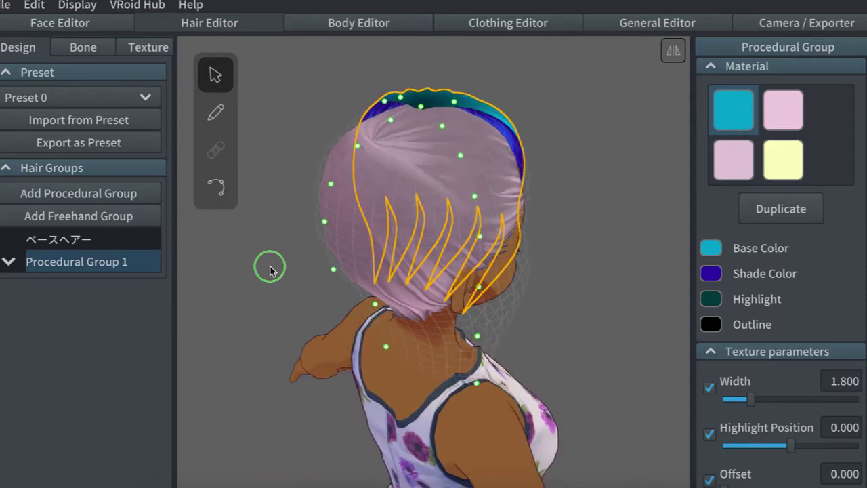
- Set the guide Height of Procedural Group 1 to 0.100
right_drag(377, 141, 414, 166)
drag(866, 129, 866, 181)
scroll(859, 180, down, 8)
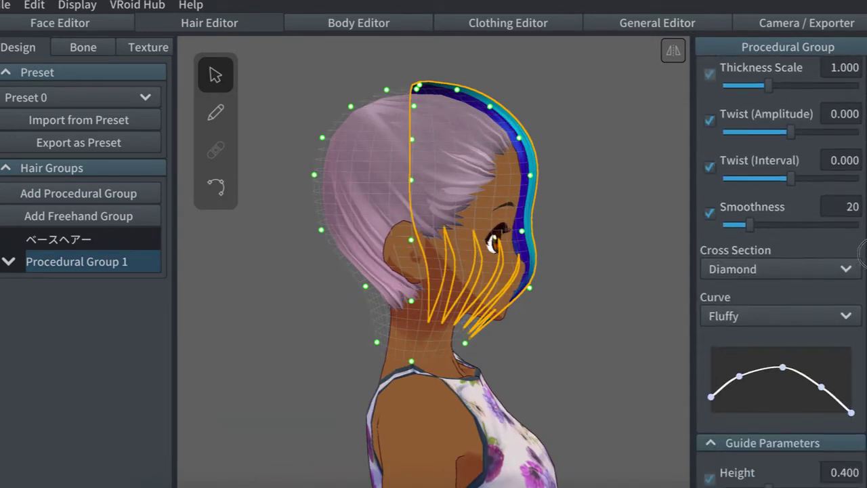
drag(751, 282, 740, 278)
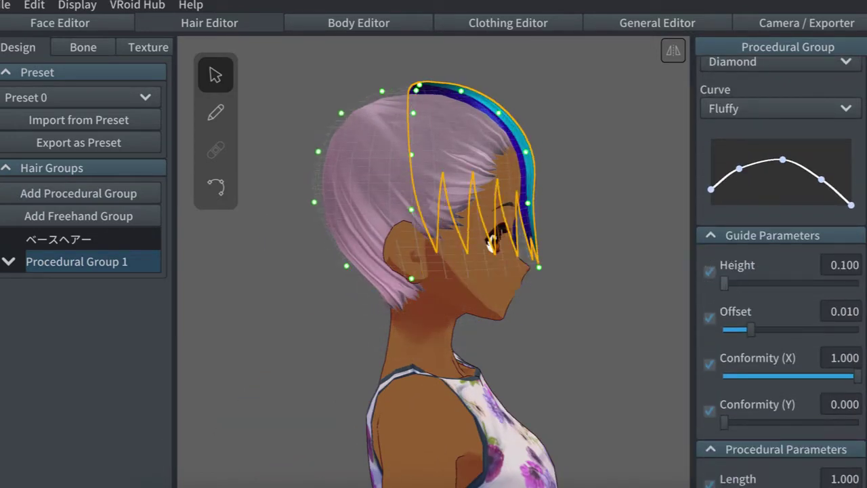
- Set the guide's Conformity (X) to 0.000
right_drag(600, 233, 617, 247)
scroll(859, 180, down, 10)
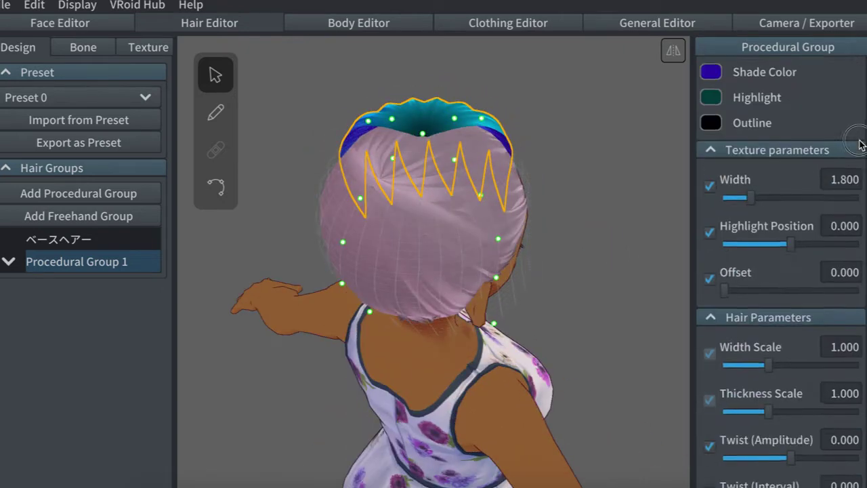
scroll(859, 182, down, 10)
right_drag(614, 213, 600, 209)
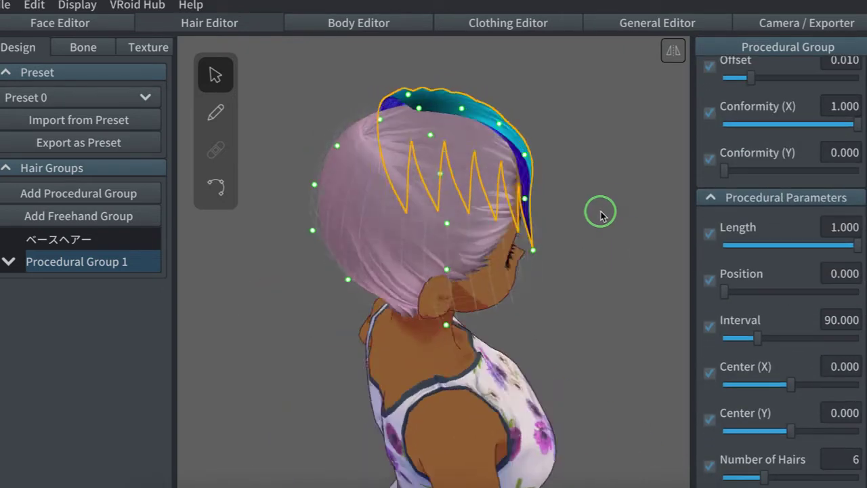
right_drag(631, 270, 665, 262)
drag(791, 125, 707, 116)
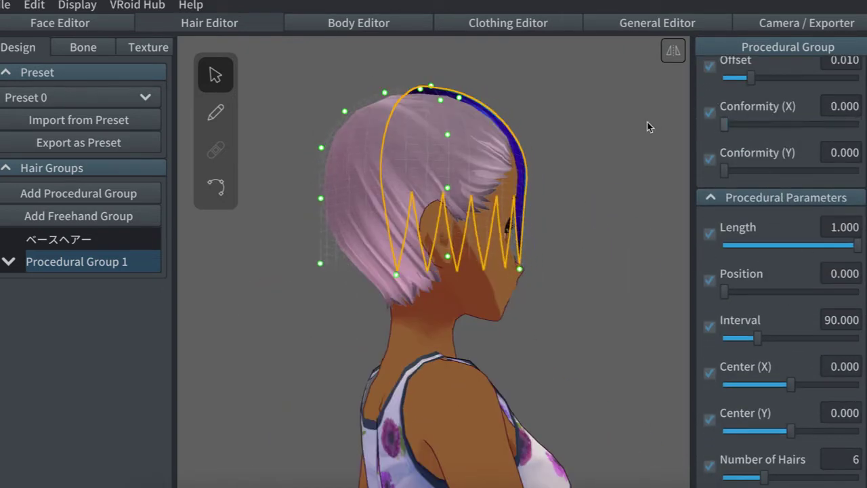
- Reshape the hair guide by lifting its lower control points and flaring them outward around the crown
right_drag(421, 75, 418, 80)
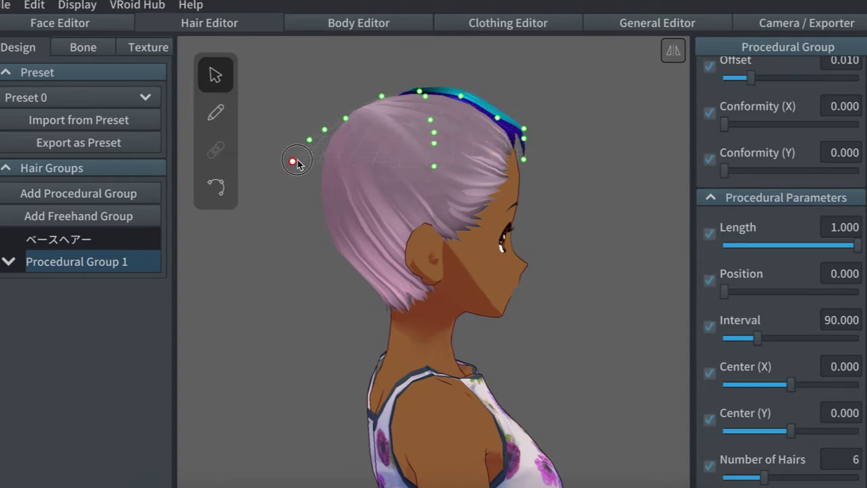
drag(524, 159, 551, 156)
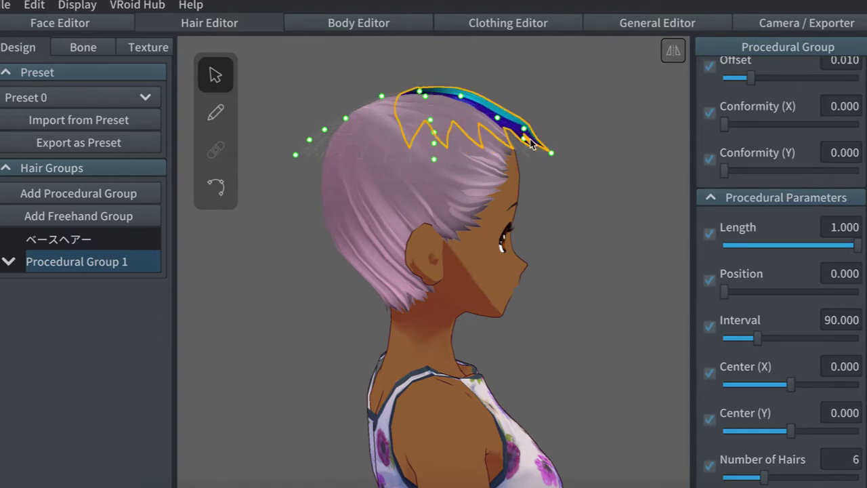
right_drag(535, 165, 587, 114)
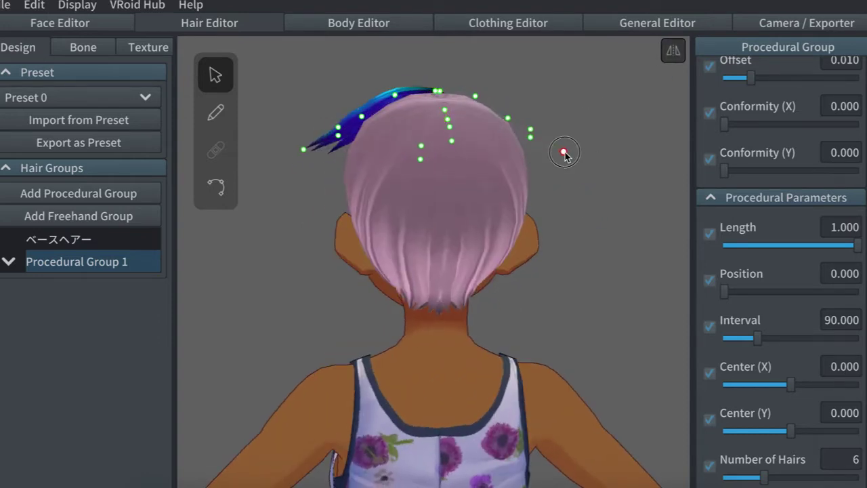
right_drag(519, 120, 542, 159)
- Set the procedural Center (X) to -0.473, Interval to 326.87 and Number of Hairs to 10
scroll(863, 342, down, 3)
scroll(863, 343, down, 3)
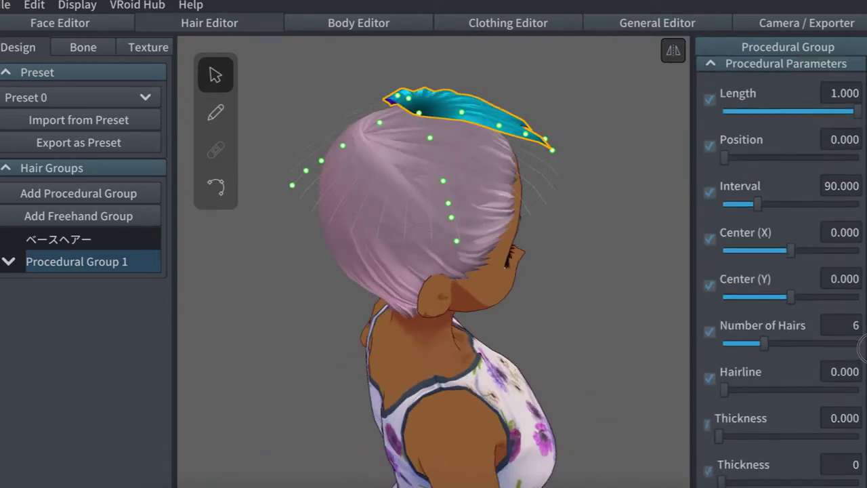
drag(792, 200, 759, 200)
drag(757, 152, 849, 139)
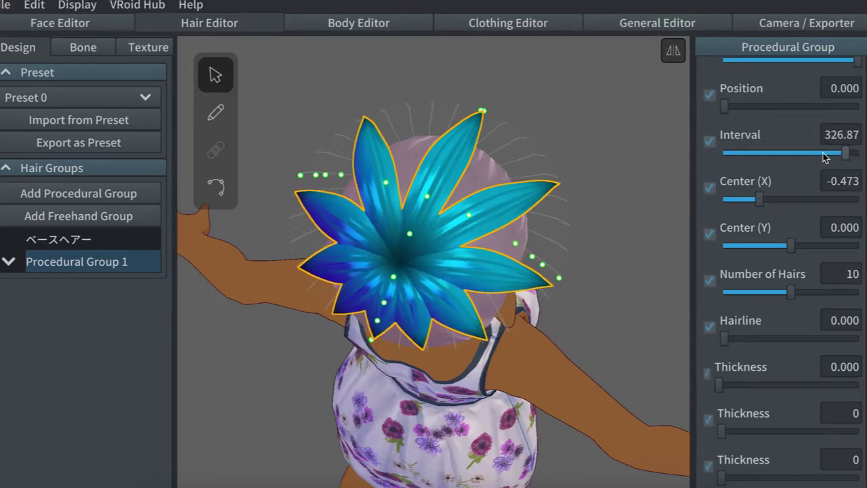
right_drag(652, 200, 664, 184)
- Set Tip Curliness to 0.313 and pull the guide's outer control points down around the head
right_drag(643, 251, 606, 257)
scroll(746, 271, down, 6)
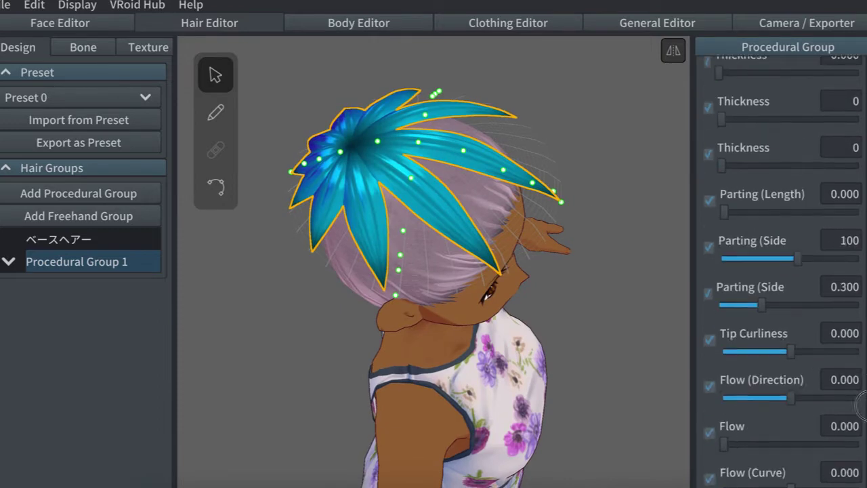
drag(790, 286, 820, 286)
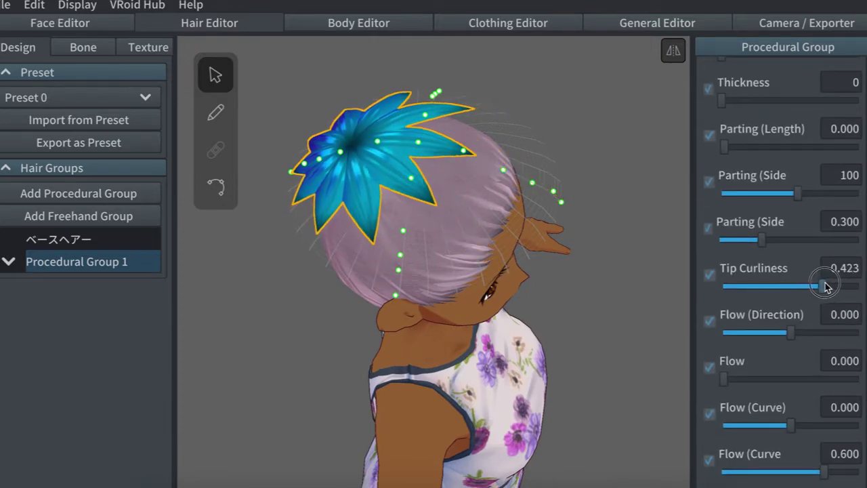
right_drag(644, 259, 681, 281)
drag(827, 286, 814, 288)
right_drag(617, 316, 314, 197)
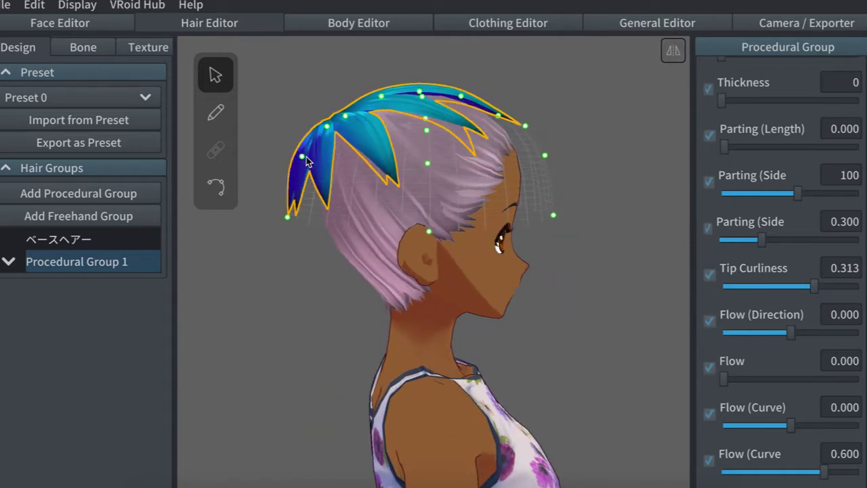
- Assign the light pink material beside the turquoise one to the procedural hair group
right_drag(334, 128, 583, 248)
scroll(786, 203, up, 10)
click(784, 110)
- Reshape the hair's Fluffy curve so the strands stay full along their length and narrow steeply at the tip
scroll(861, 336, down, 10)
scroll(865, 336, down, 3)
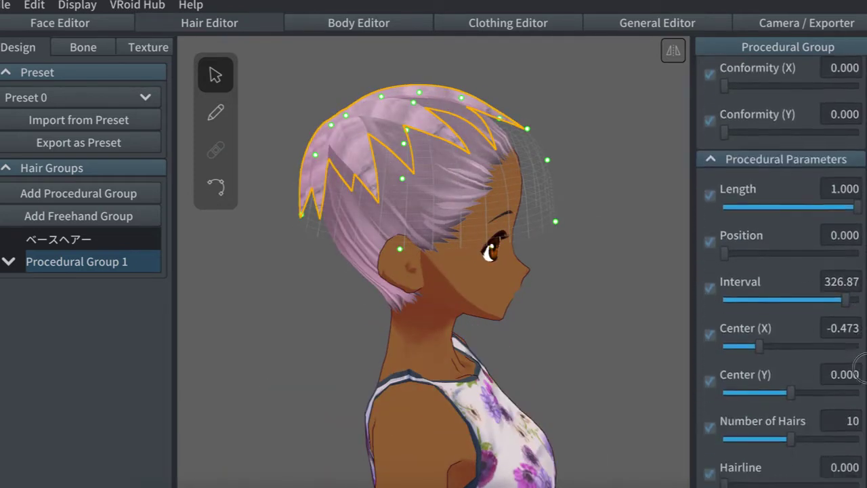
right_drag(638, 273, 610, 249)
scroll(866, 308, up, 2)
scroll(862, 307, up, 4)
drag(821, 257, 855, 236)
right_drag(536, 215, 610, 223)
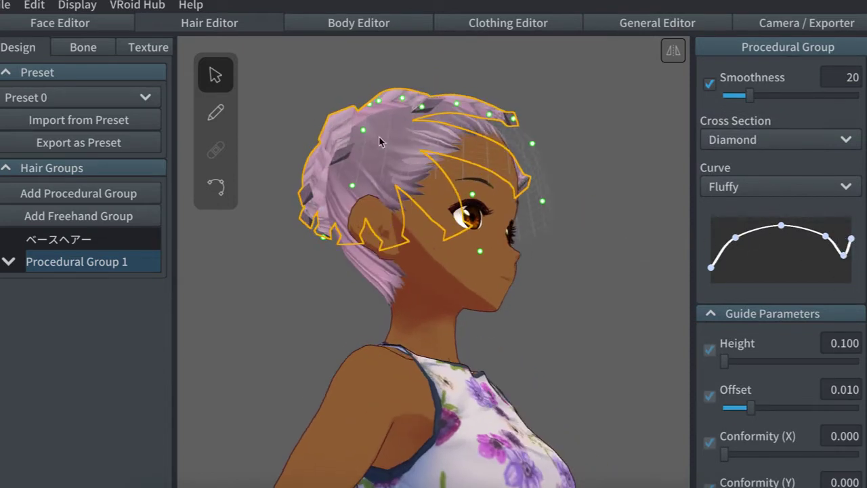
right_drag(382, 140, 342, 190)
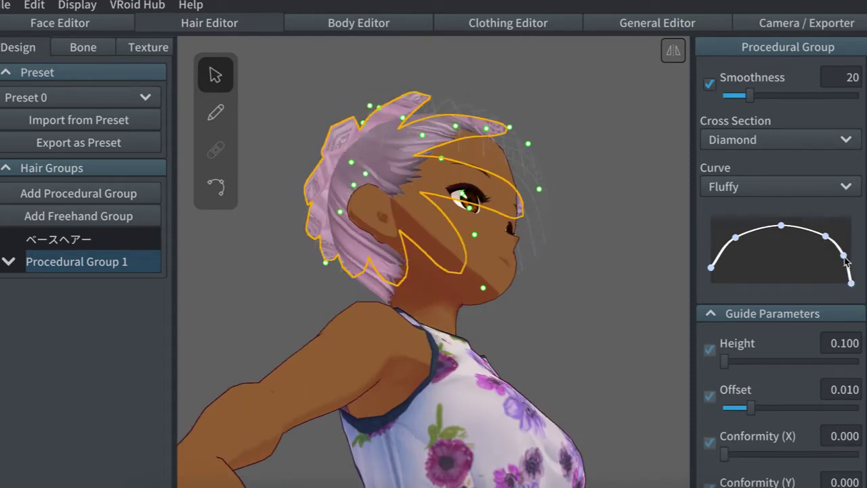
right_drag(634, 224, 603, 237)
right_drag(664, 244, 615, 221)
- Set the procedural Position to 16.971
drag(866, 262, 866, 187)
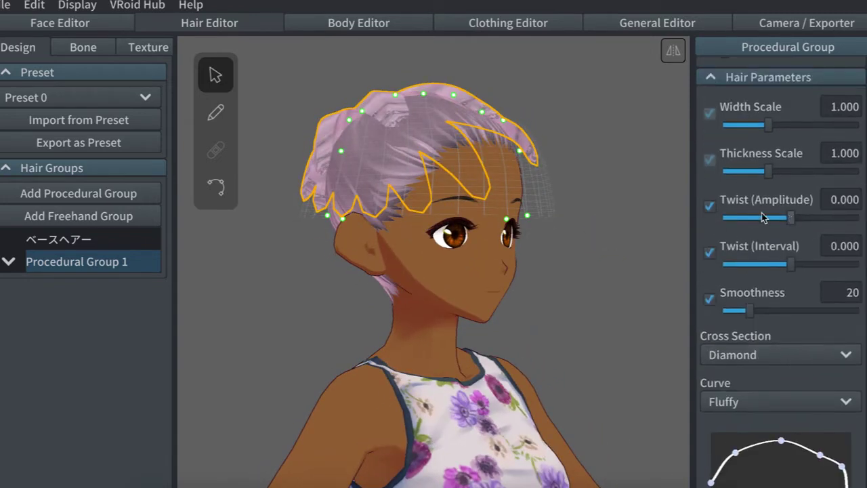
right_drag(647, 227, 601, 257)
drag(866, 226, 866, 349)
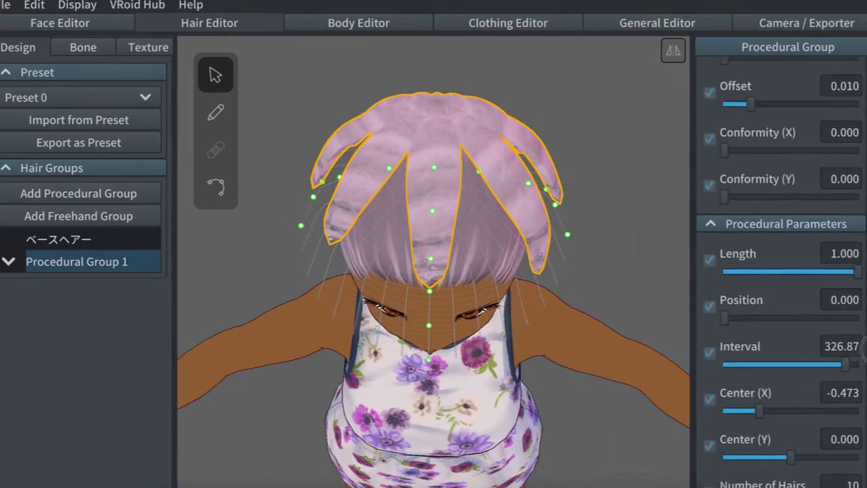
drag(726, 261, 731, 263)
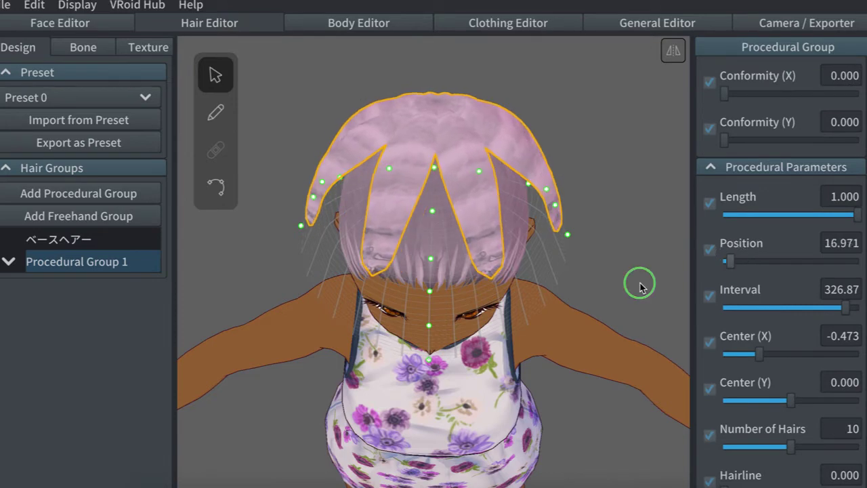
right_drag(641, 287, 644, 265)
- Set Twist (Amplitude) to -2.324 and Twist (Interval) to 0.131
scroll(814, 203, up, 1)
scroll(813, 203, down, 8)
drag(790, 167, 715, 180)
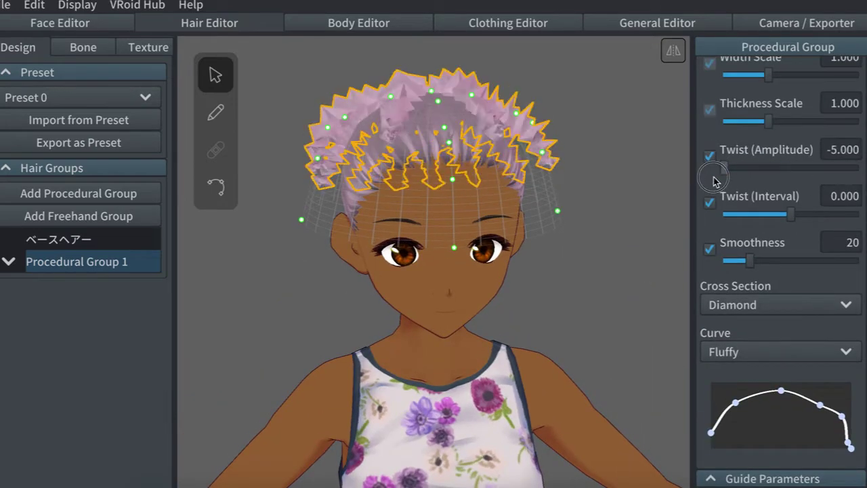
right_drag(678, 203, 660, 232)
drag(790, 214, 831, 220)
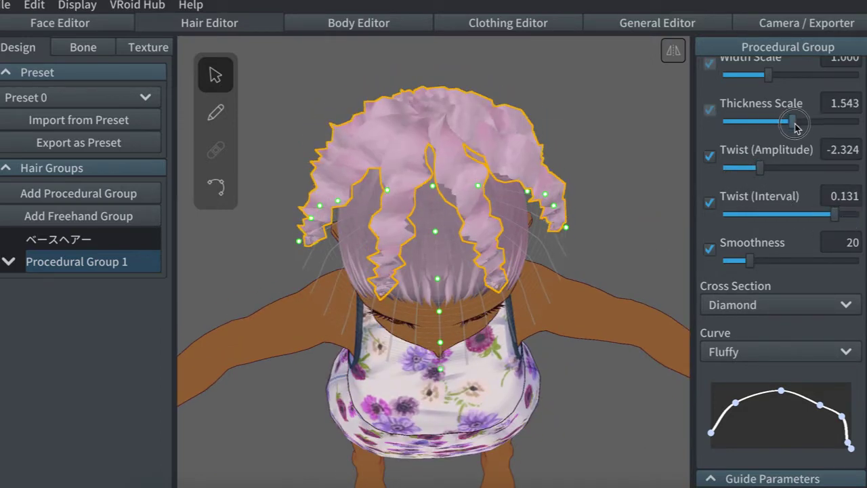
- Set the hair's Width Scale to 0.726 and Thickness Scale to 1.627
drag(797, 127, 795, 126)
drag(768, 75, 757, 80)
drag(792, 126, 797, 122)
- Set Tip Curliness to 0.432 and adjust the guide's control points around the sides, front and back of the head
right_drag(620, 234, 607, 209)
scroll(862, 439, down, 10)
drag(546, 156, 543, 156)
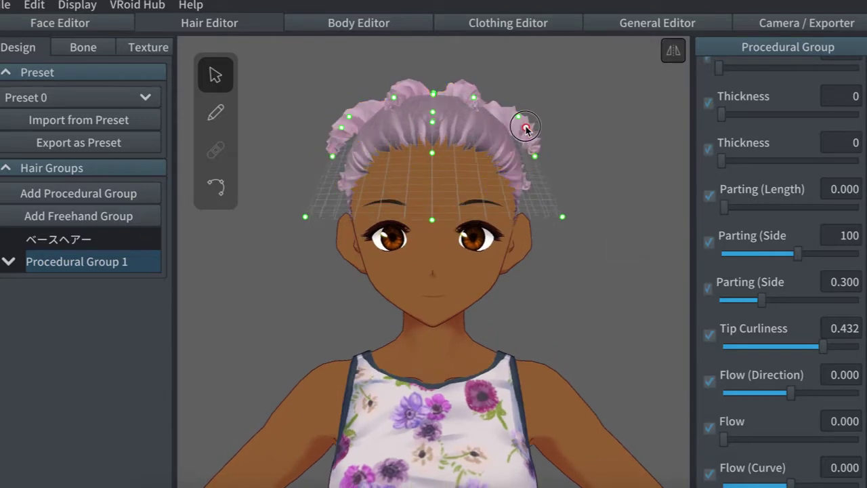
right_drag(518, 115, 500, 104)
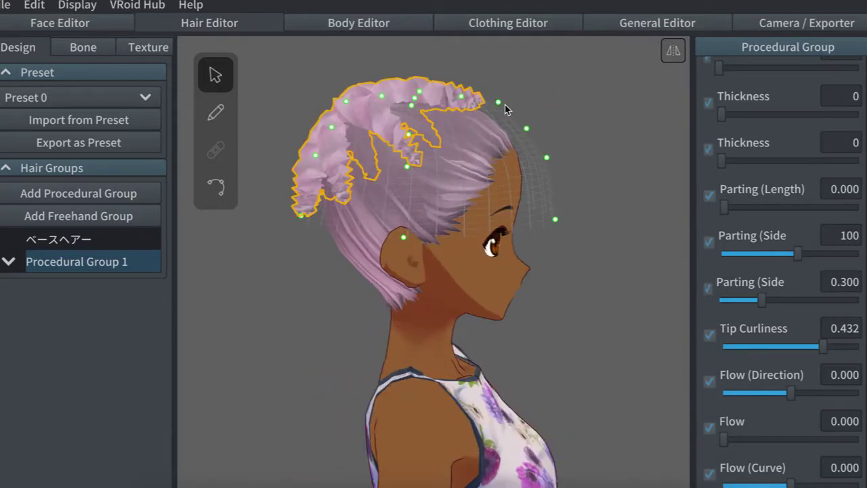
right_drag(537, 145, 557, 203)
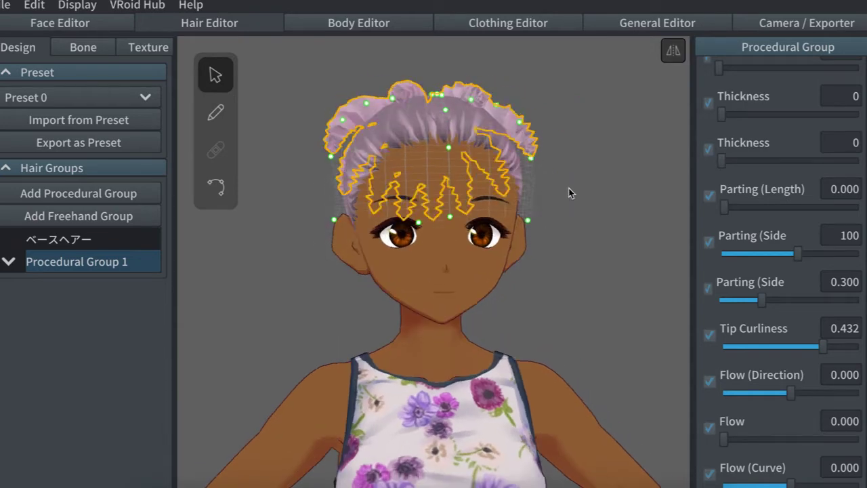
right_drag(550, 155, 536, 164)
right_drag(522, 125, 298, 222)
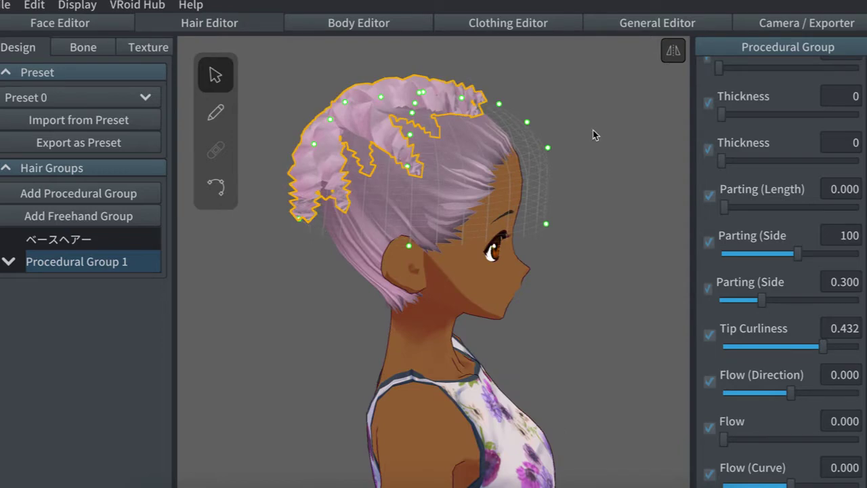
- Set Center (X) to -0.422 and Tip Curliness to 0.512
right_drag(593, 135, 618, 136)
scroll(763, 219, up, 5)
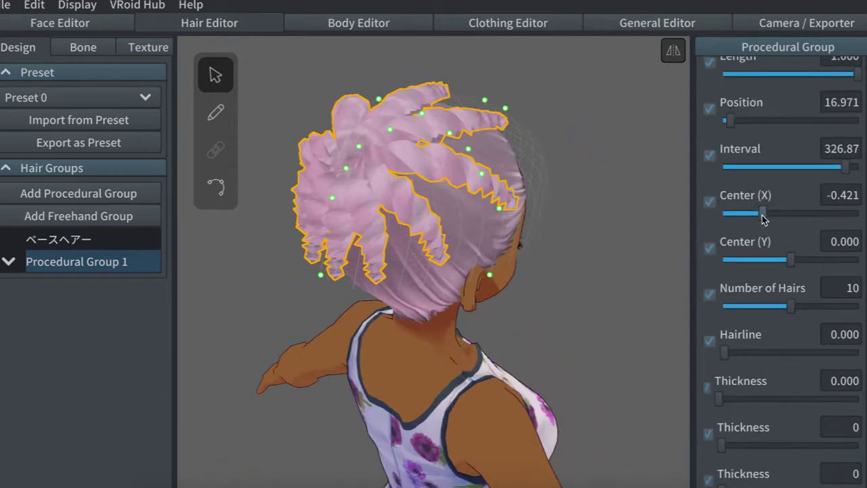
scroll(864, 409, down, 5)
drag(791, 294, 830, 294)
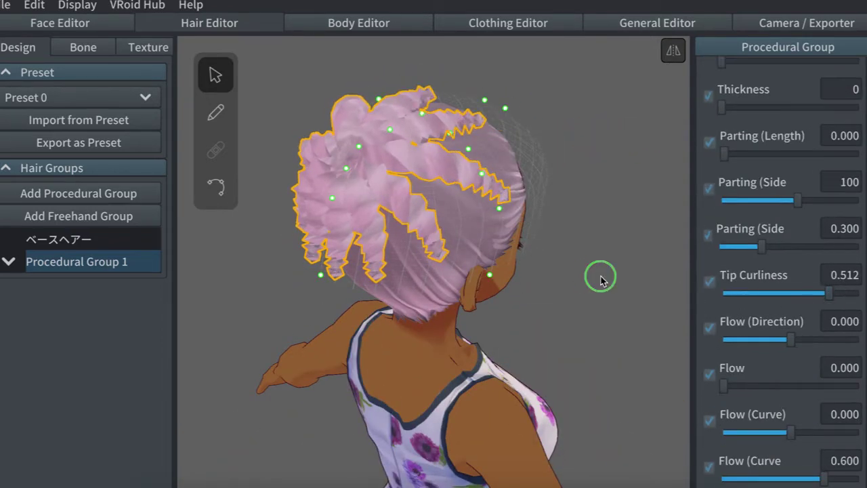
- Reduce the procedural hair Length to about 0.915
right_drag(601, 280, 633, 286)
scroll(853, 170, up, 6)
drag(854, 170, 847, 192)
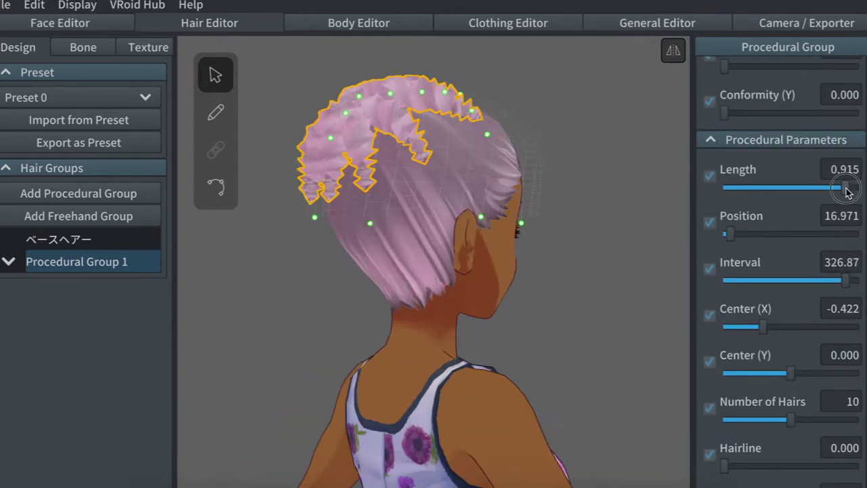
- Set Flow (Curve) to 0.926 and the flow curve parameter below it to 0.511
scroll(847, 379, down, 10)
drag(723, 379, 736, 381)
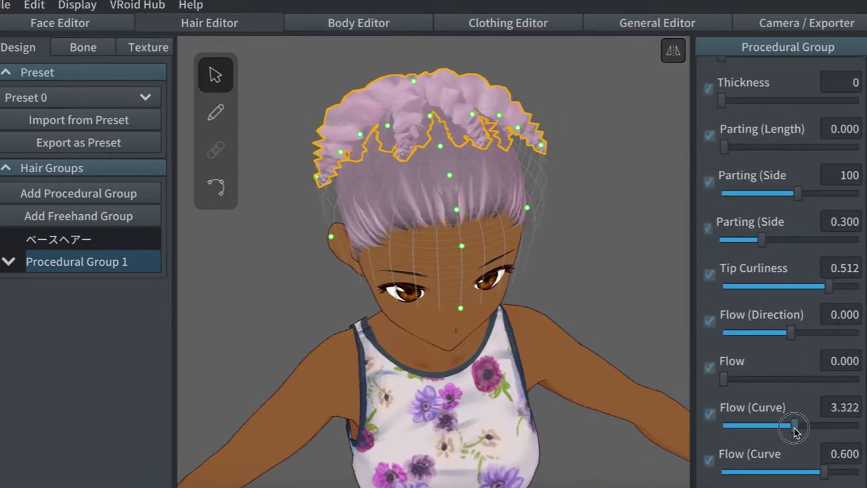
drag(823, 472, 781, 468)
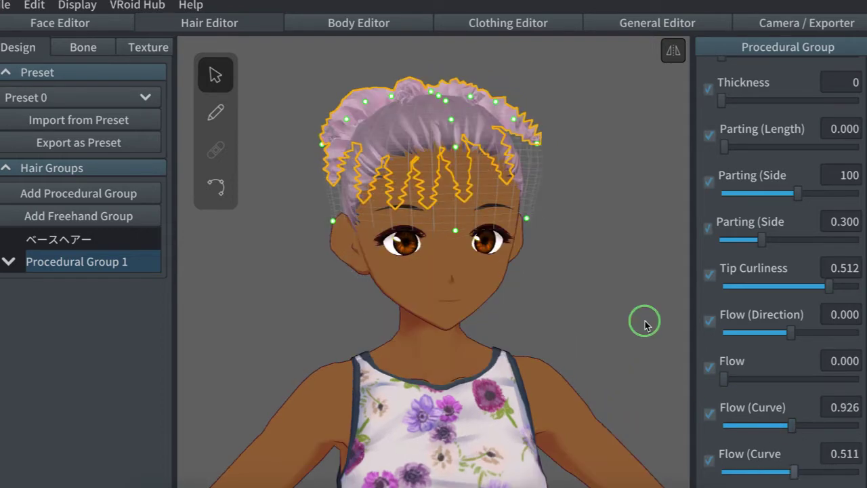
right_drag(645, 324, 549, 188)
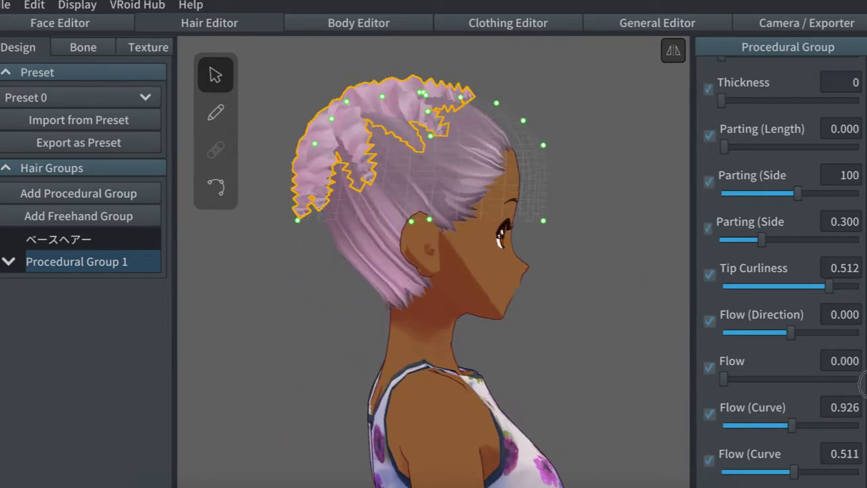
- Fine-tune the guide's shape by moving its control points at the sides and upper front of the head
scroll(862, 305, up, 8)
scroll(847, 298, down, 5)
right_drag(577, 277, 540, 145)
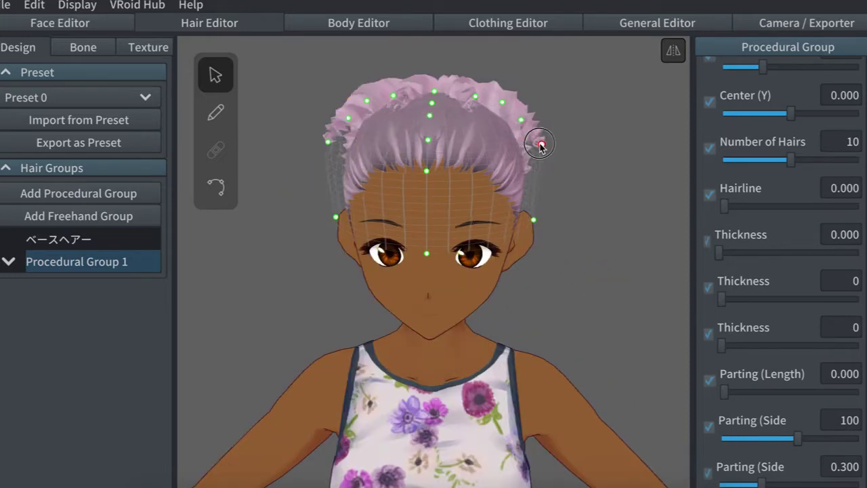
right_drag(501, 112, 511, 106)
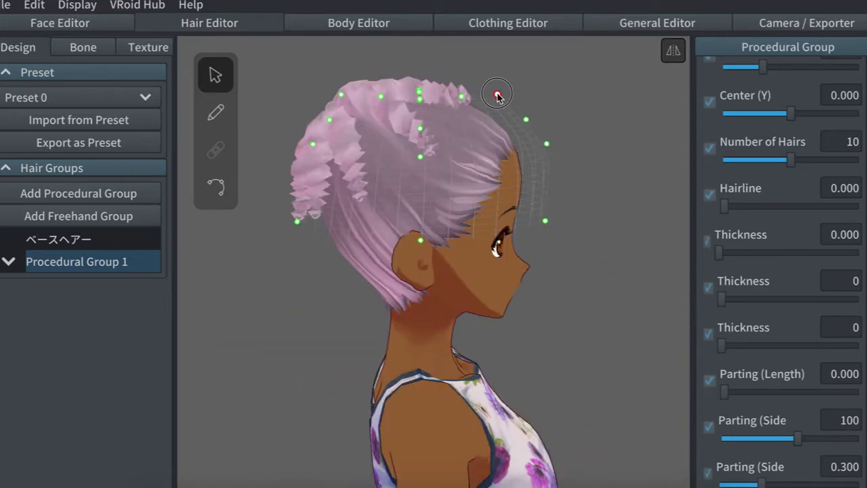
- Inspect the deselected curls up close and set the Smoothness of Procedural Group 1 to 85
click(621, 162)
mouse_move(630, 162)
right_down()
mouse_move(593, 167)
mouse_move(627, 164)
right_up()
scroll(576, 149, up, 5)
middle_drag(575, 149, 574, 325)
mouse_move(563, 170)
right_down()
mouse_move(536, 169)
mouse_move(561, 163)
mouse_move(570, 186)
right_up()
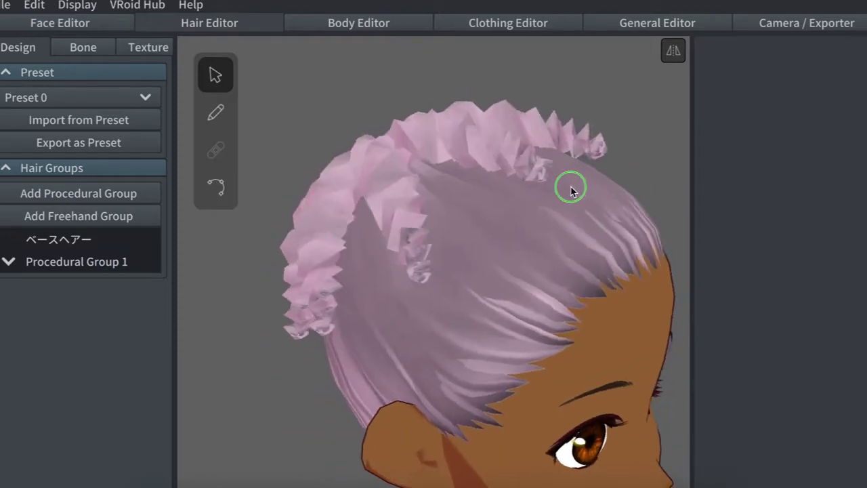
click(124, 263)
scroll(848, 203, up, 3)
scroll(859, 184, down, 8)
click(839, 290)
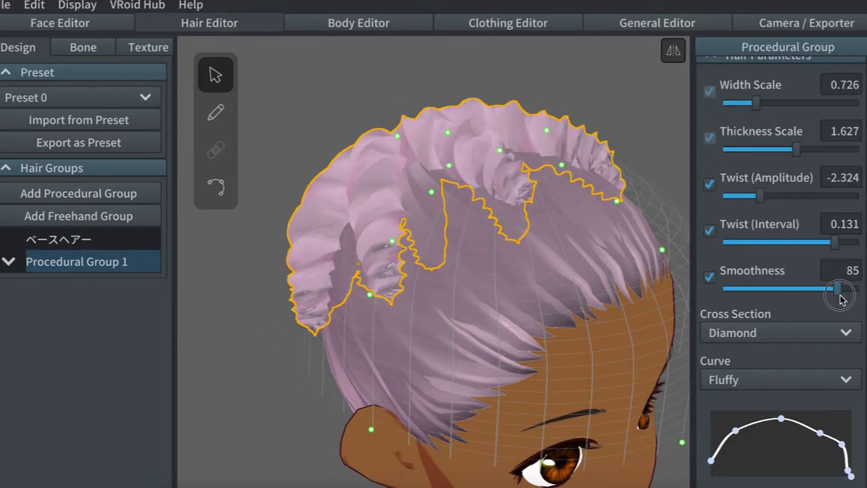
- Check the curls without the selection outline and reduce the Smoothness of Procedural Group 1 to 20
mouse_move(614, 263)
right_down()
mouse_move(596, 255)
mouse_move(628, 264)
right_up()
click(640, 174)
mouse_move(641, 174)
right_down()
mouse_move(612, 179)
mouse_move(632, 185)
right_up()
click(124, 263)
drag(839, 290, 771, 294)
mouse_move(597, 275)
right_down()
mouse_move(577, 263)
mouse_move(563, 274)
mouse_move(594, 271)
right_up()
drag(770, 291, 750, 295)
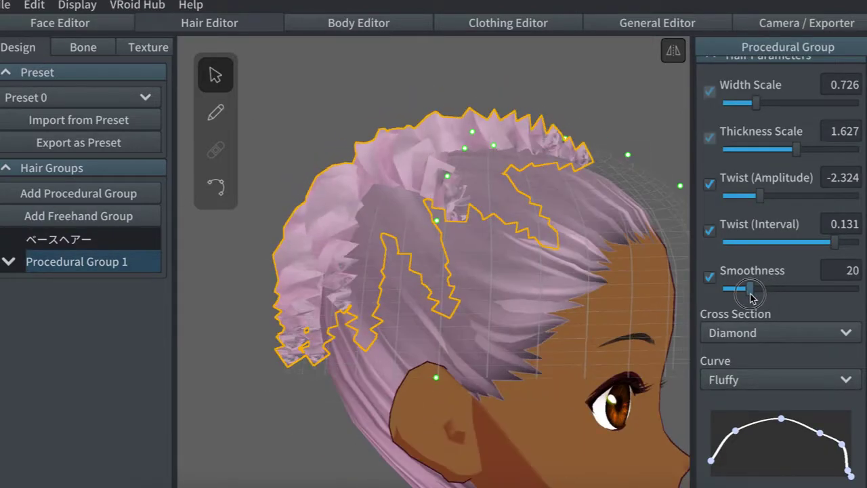
- Rebalance the Twist (Amplitude) and Twist (Interval) of Procedural Group 1 and deselect the group
right_drag(610, 271, 591, 272)
drag(836, 243, 860, 244)
mouse_move(761, 197)
mouse_down()
mouse_move(735, 201)
mouse_move(767, 205)
mouse_up()
right_drag(622, 134, 609, 139)
drag(858, 243, 830, 248)
mouse_move(580, 207)
right_down()
mouse_move(590, 208)
mouse_move(566, 206)
right_up()
click(627, 129)
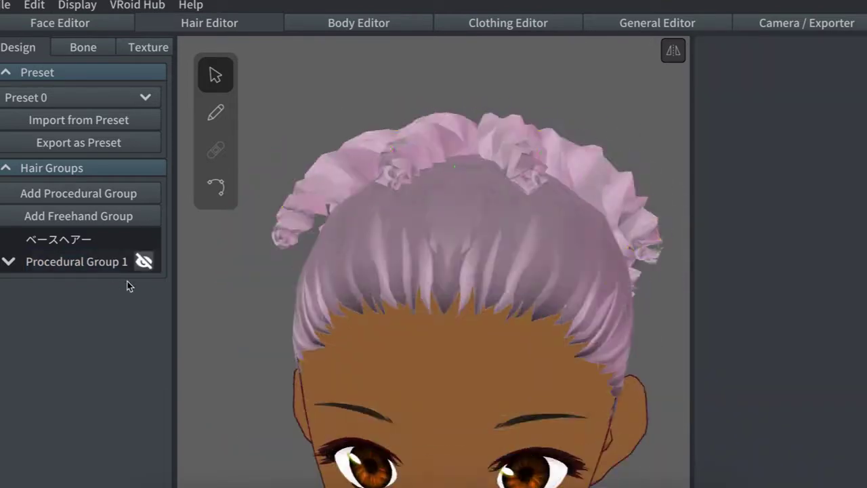
- Clone Procedural Group 1 and give the copy Offset 0.015, Number of Hairs 11 and Position 39.136
right_click(101, 262)
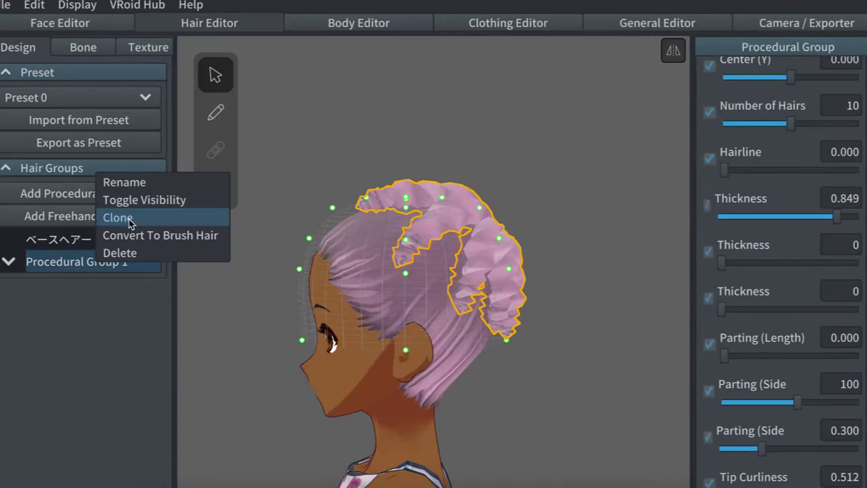
click(122, 217)
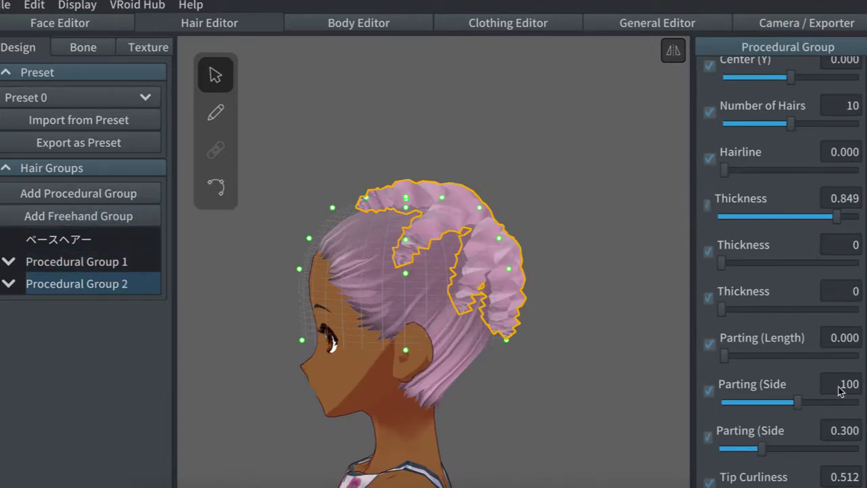
scroll(780, 339, up, 10)
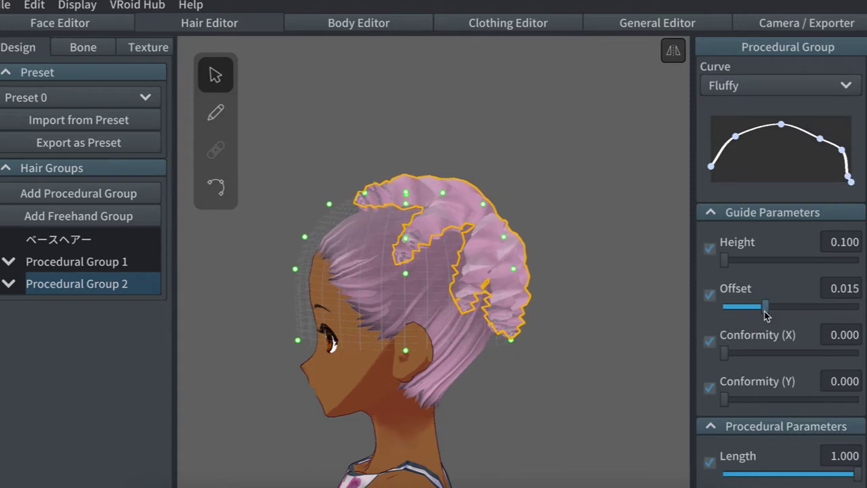
scroll(794, 256, down, 10)
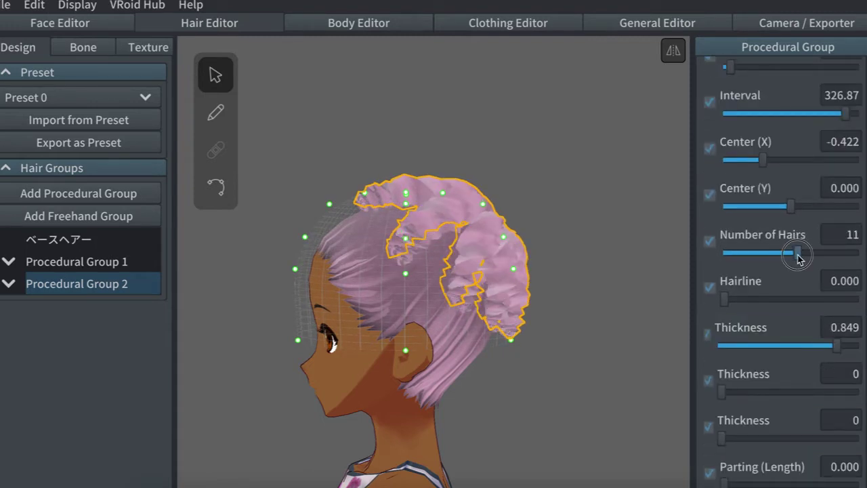
scroll(844, 263, up, 2)
drag(730, 165, 740, 167)
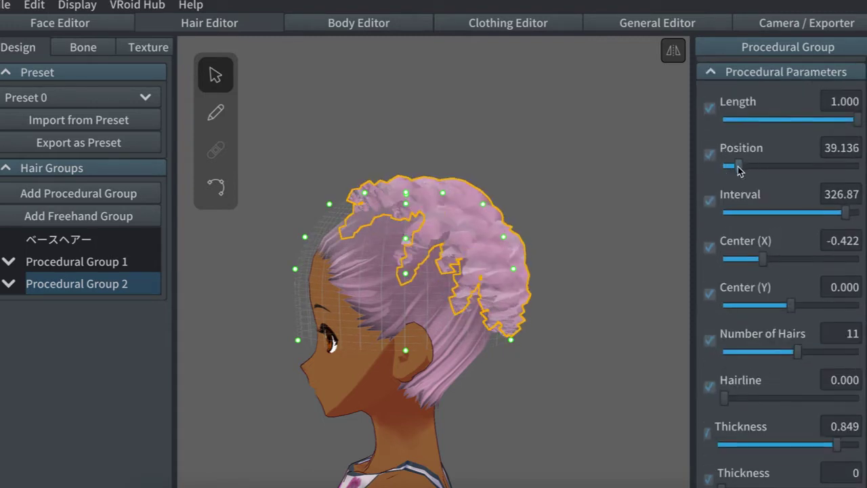
- Set the Tip Curliness of Procedural Group 2 to 0.487
right_drag(576, 240, 668, 284)
scroll(795, 271, down, 6)
drag(813, 287, 841, 288)
right_drag(647, 298, 681, 271)
scroll(834, 312, up, 6)
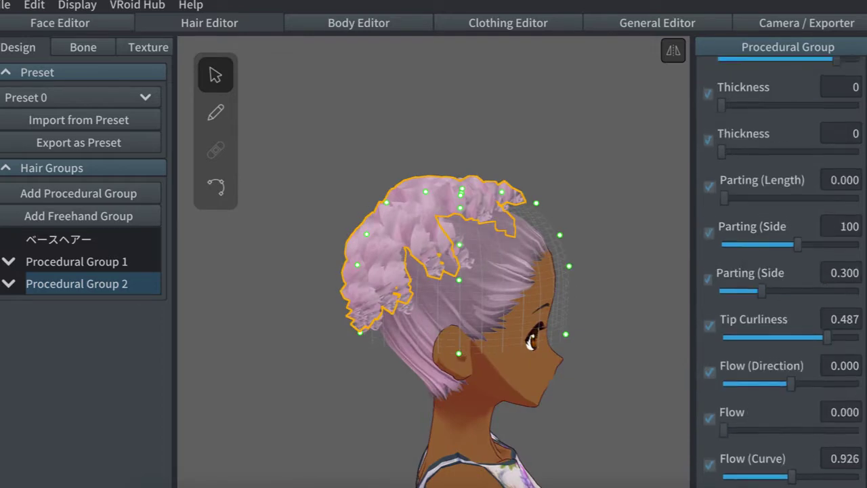
- Set the Interval to 360.00 and Tip Curliness to 0.538, and clone Procedural Group 2
drag(840, 320, 862, 320)
right_drag(620, 288, 688, 313)
right_drag(368, 242, 584, 247)
scroll(807, 302, down, 6)
drag(840, 307, 835, 307)
right_drag(684, 291, 555, 254)
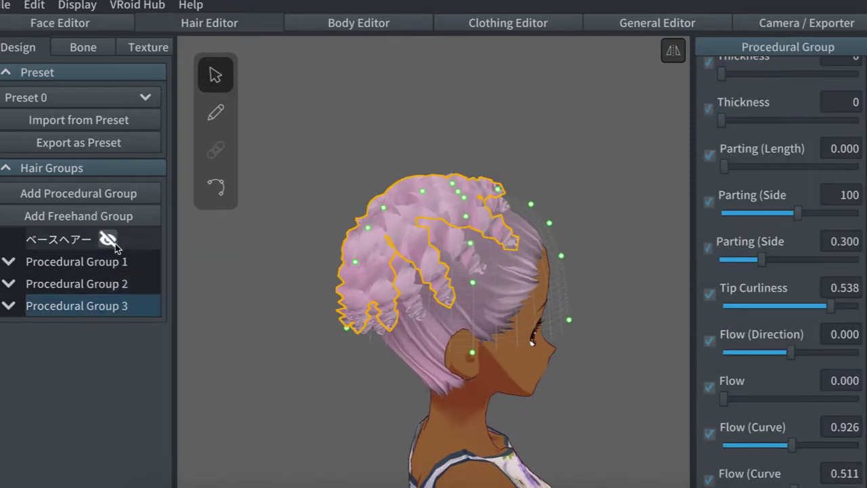
- Set Procedural Group 3 to 8 hairs, Position 9.240 and Interval 311.50
scroll(781, 261, up, 6)
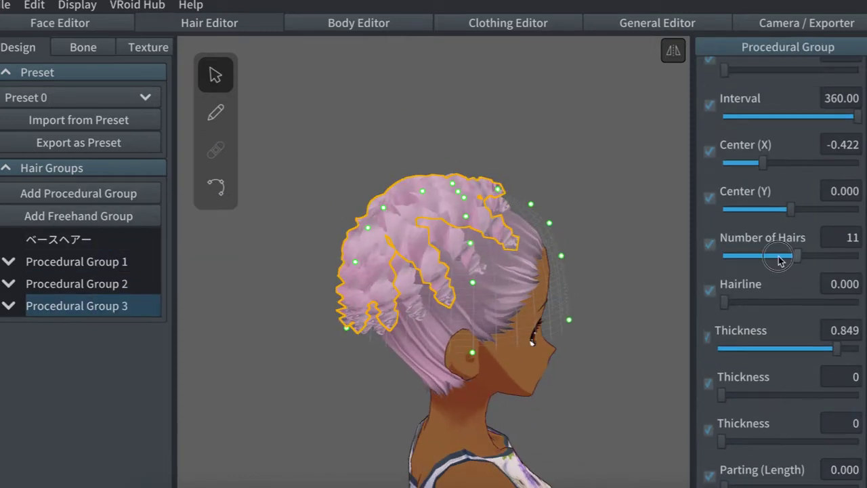
right_drag(324, 317, 456, 210)
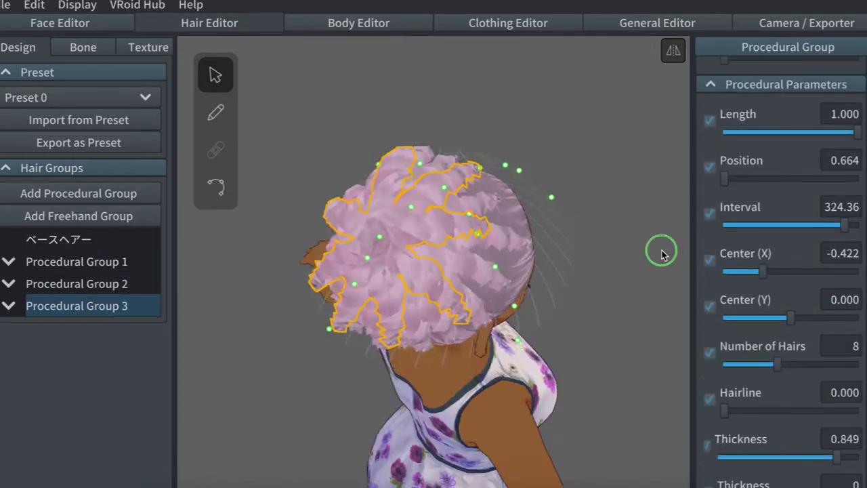
drag(738, 179, 727, 181)
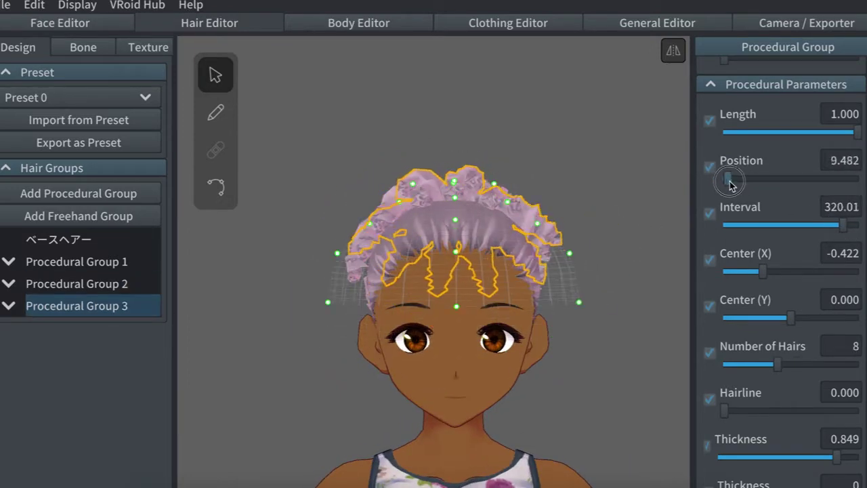
drag(727, 178, 728, 178)
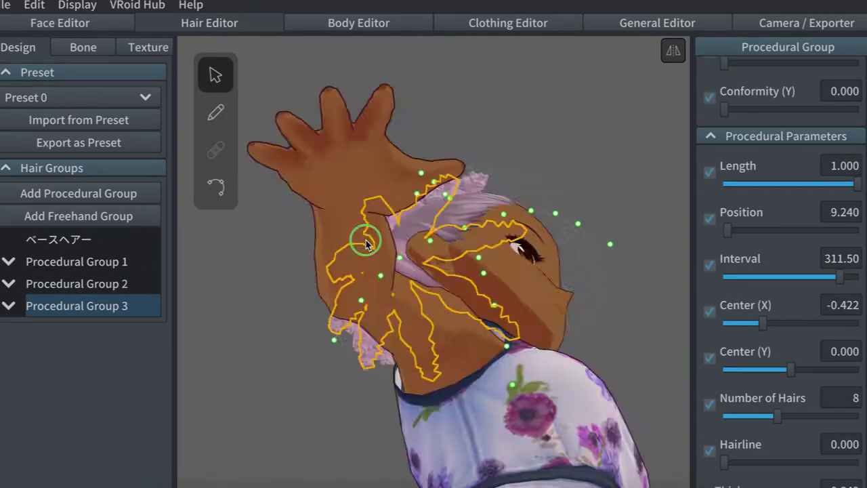
- Clone Procedural Group 3 and pull the copy's guide points upward and outward at the back of the head
right_click(126, 266)
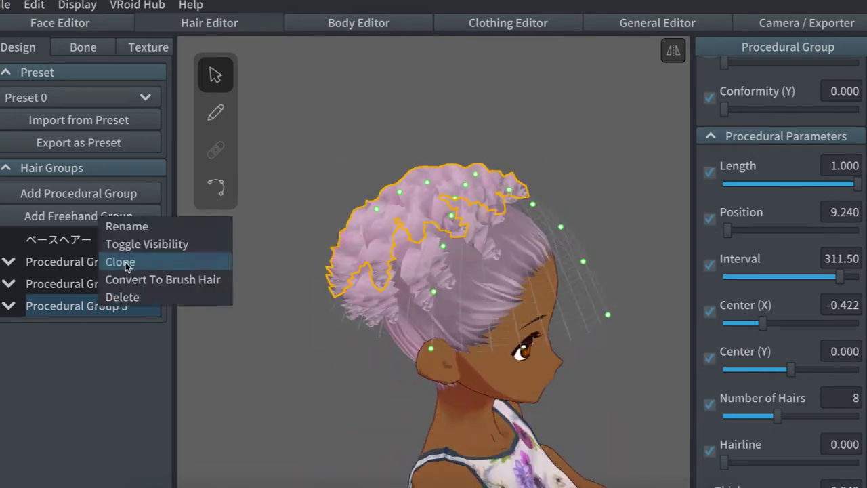
click(124, 263)
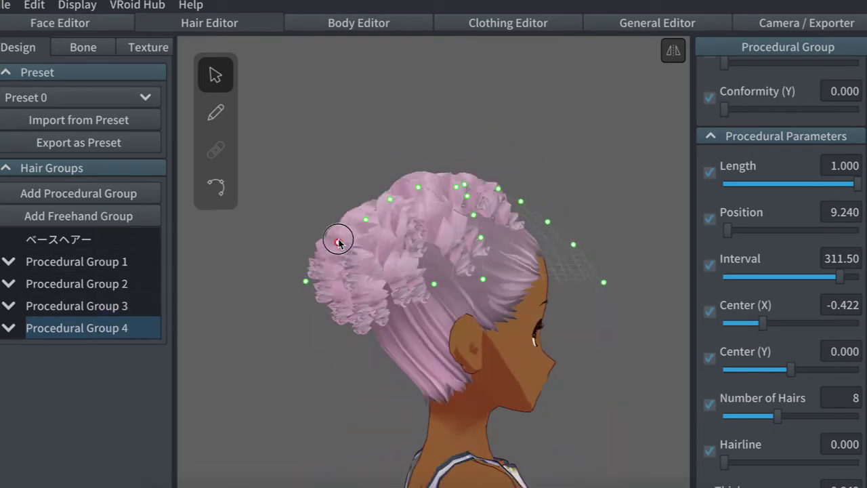
right_drag(339, 238, 559, 174)
- Set Procedural Group 4 to 5 hairs, lower its Tip Curliness, and set Position to 117.34 and Interval to 141.97
drag(778, 416, 762, 418)
scroll(812, 290, down, 6)
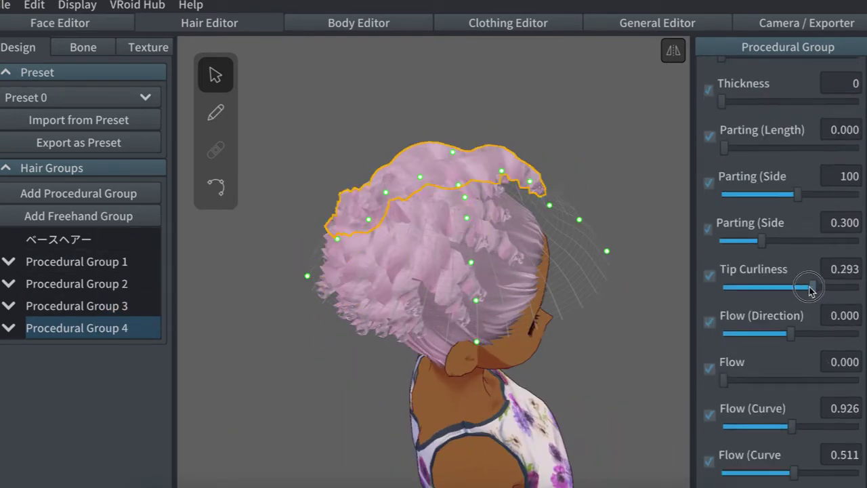
drag(801, 296, 784, 296)
scroll(784, 296, up, 2)
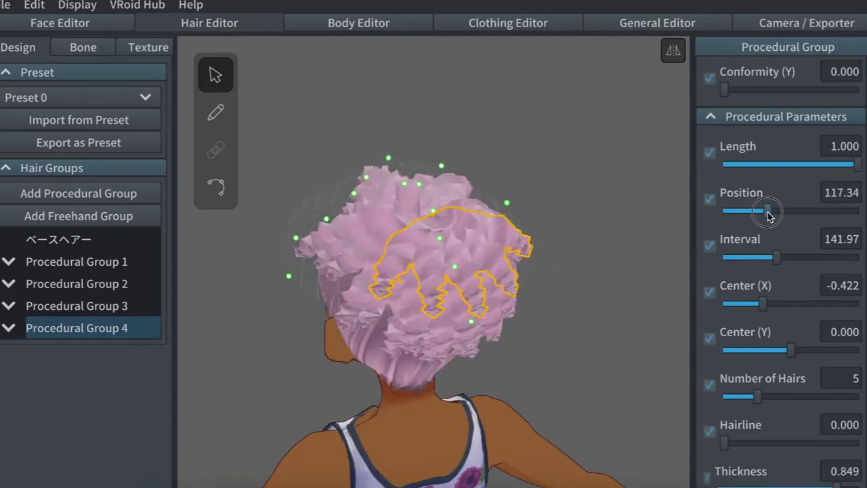
- Compare Procedural Groups 3 and 4 and reshape the guide of Procedural Group 4 over the crown
click(76, 306)
right_drag(515, 291, 600, 328)
click(111, 332)
right_drag(468, 223, 437, 207)
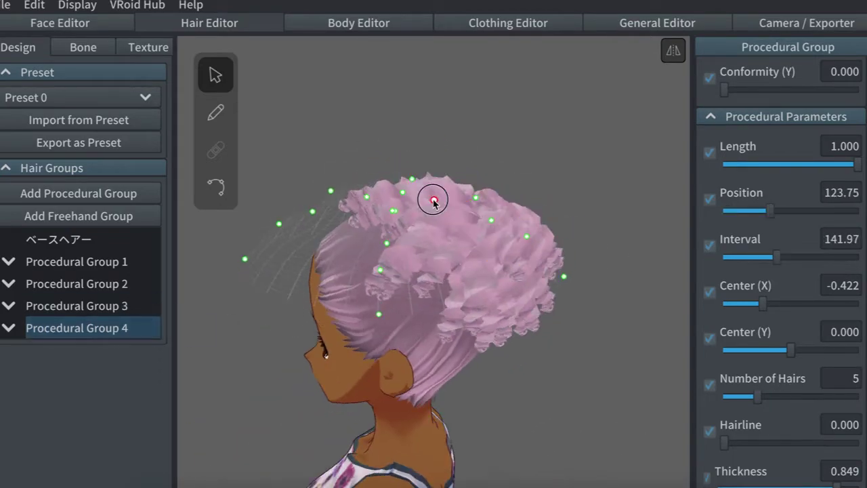
drag(434, 202, 472, 198)
- Reduce Procedural Group 4 to 4 hairs and set its Interval to 164.44 and Position to 95.303
right_drag(589, 249, 550, 269)
right_drag(549, 269, 540, 273)
mouse_move(771, 174)
mouse_down()
mouse_move(759, 179)
mouse_move(775, 183)
mouse_up()
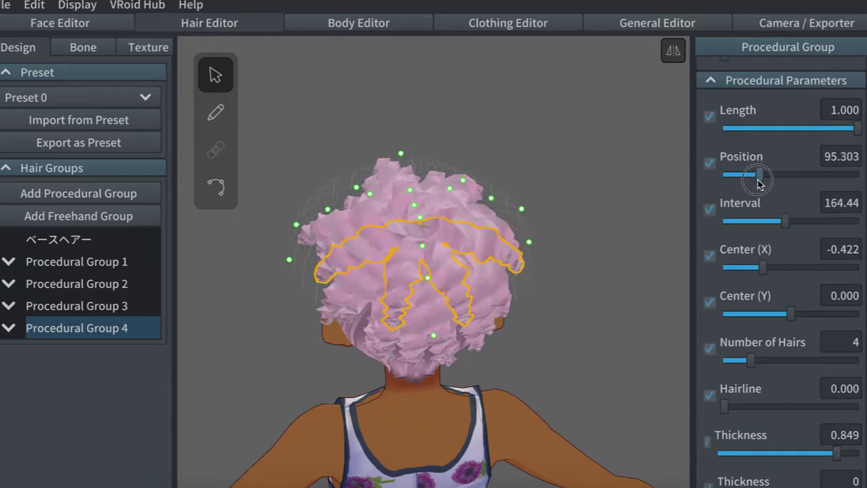
mouse_move(570, 285)
right_down()
mouse_move(567, 255)
mouse_move(576, 255)
right_up()
- Clone Procedural Group 4, set the copy's Position to 305.78 and Interval to 112.13, and reshape its guide
right_click(94, 329)
click(126, 291)
drag(770, 175, 839, 175)
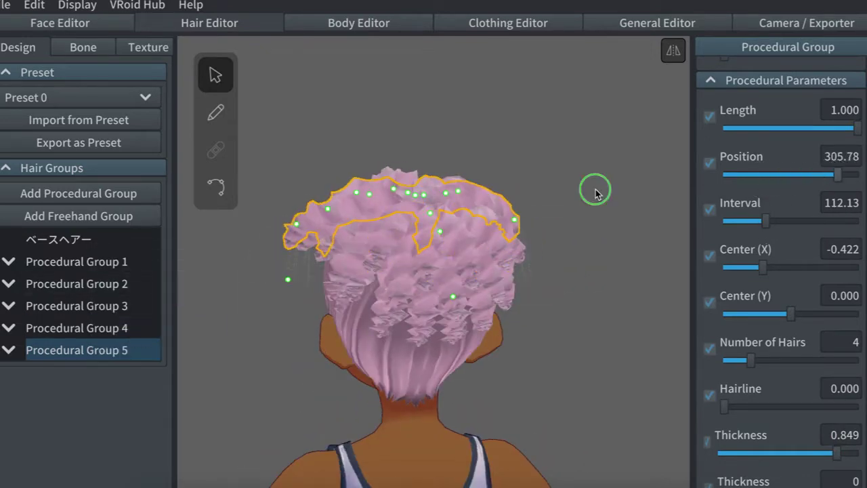
right_drag(597, 192, 644, 196)
right_drag(331, 213, 598, 180)
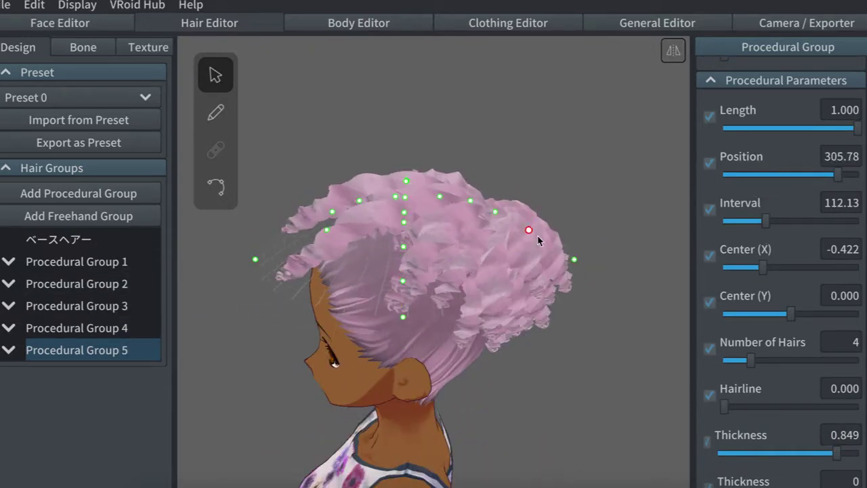
- Lower the Tip Curliness of Procedural Group 5, set Length to 0.872 and Center (X) to -0.728, and adjust its front guide points
scroll(840, 149, down, 10)
drag(791, 338, 771, 339)
scroll(779, 325, up, 10)
drag(844, 155, 839, 156)
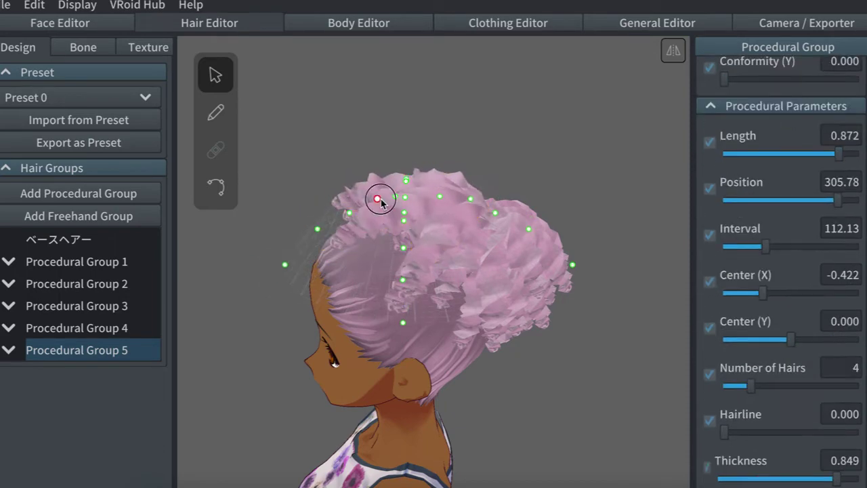
right_drag(380, 200, 352, 199)
right_drag(427, 250, 427, 143)
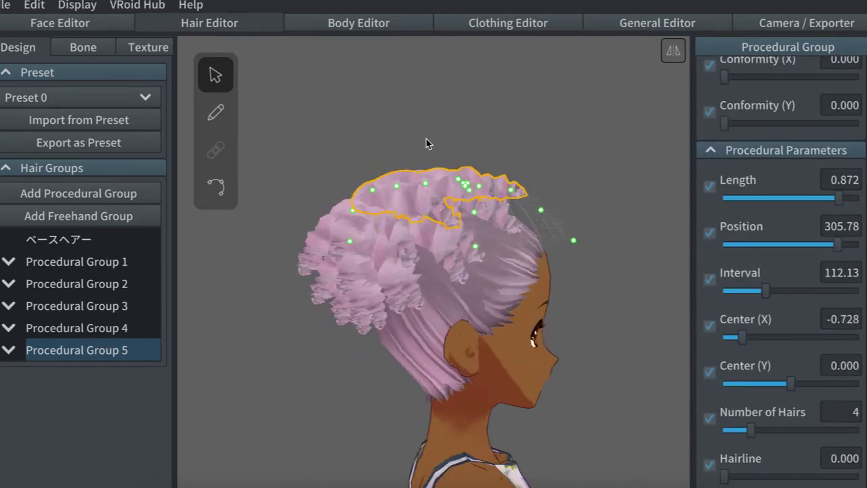
- Toggle symmetric editing, raise the guide of Procedural Group 5 over the crown, and fine-tune its Length and Position
right_drag(472, 181, 517, 209)
click(673, 51)
right_drag(576, 169, 535, 169)
drag(840, 198, 837, 202)
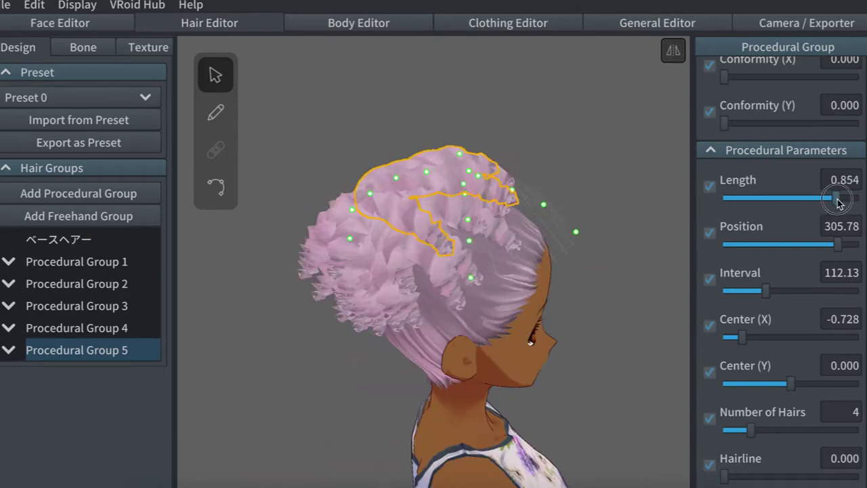
scroll(840, 244, down, 5)
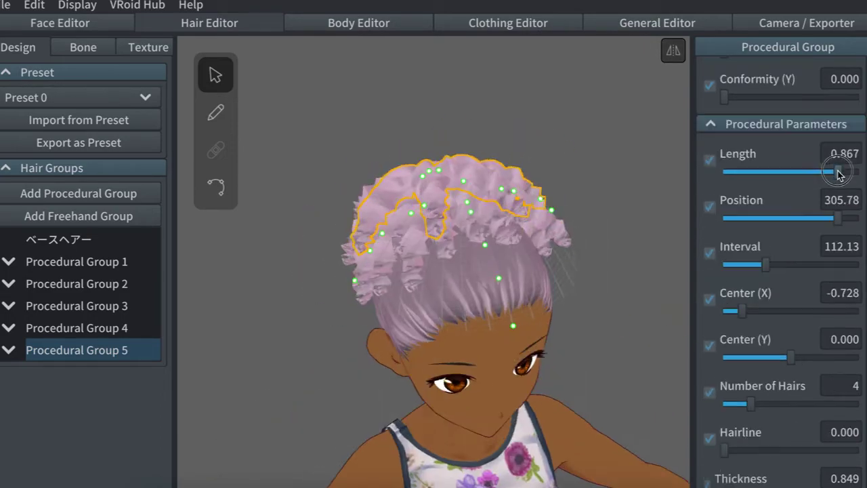
drag(838, 170, 835, 171)
drag(841, 218, 838, 219)
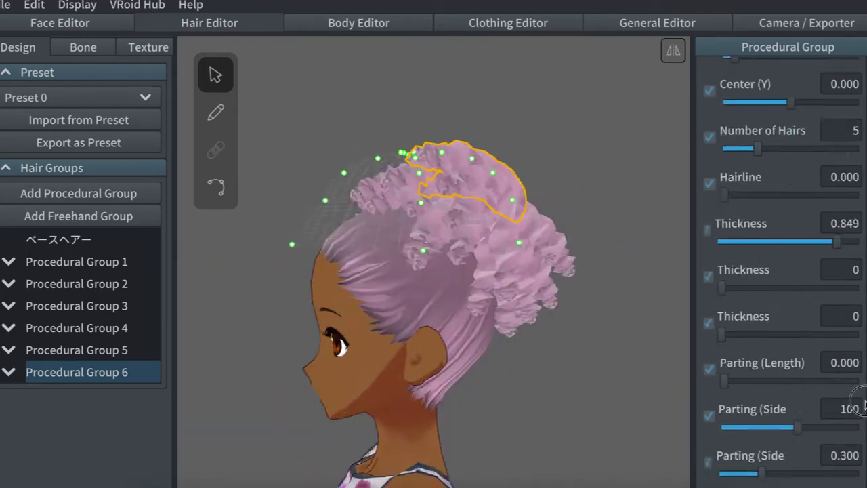
- Clone Procedural Group 6 and reshape the copy's guide around the upper back of the head
drag(864, 405, 865, 461)
right_drag(542, 183, 347, 128)
click(612, 181)
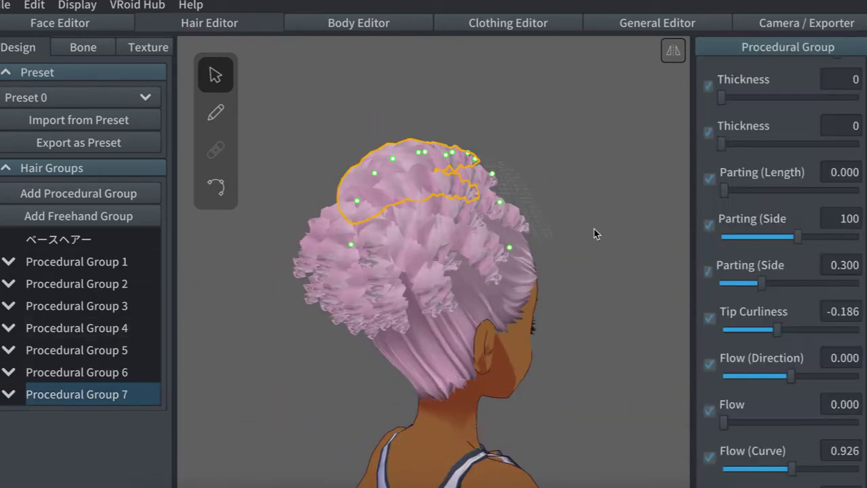
right_drag(594, 235, 508, 288)
mouse_move(536, 189)
right_down()
mouse_move(492, 189)
mouse_move(542, 192)
right_up()
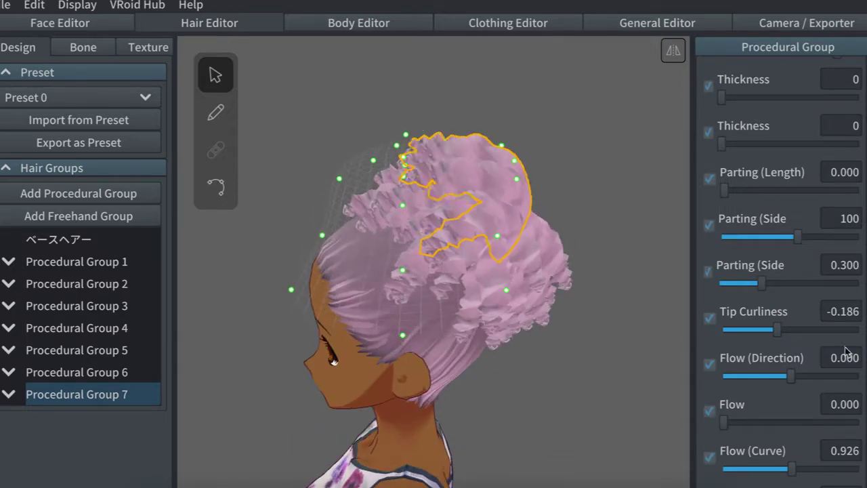
- Set Procedural Group 7 to 4 hairs and its Interval to 116.96
scroll(847, 352, up, 5)
right_drag(576, 258, 681, 285)
drag(757, 474, 751, 474)
right_drag(637, 285, 515, 265)
drag(755, 334, 767, 339)
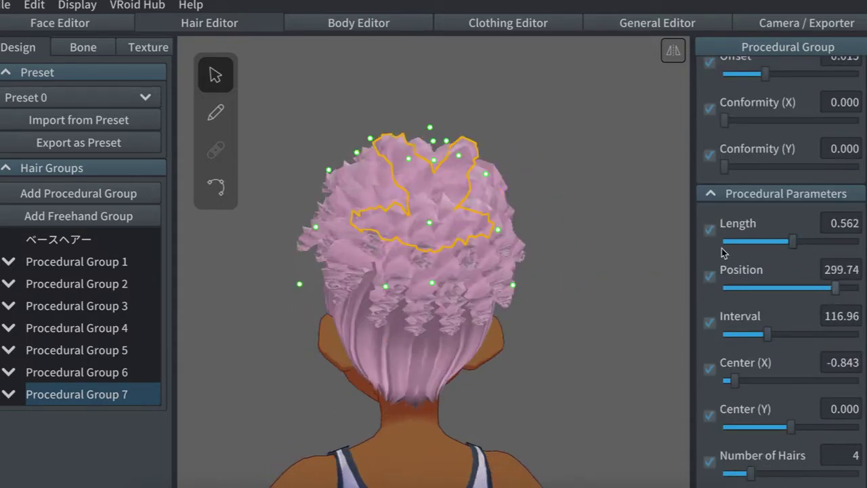
right_drag(664, 257, 604, 271)
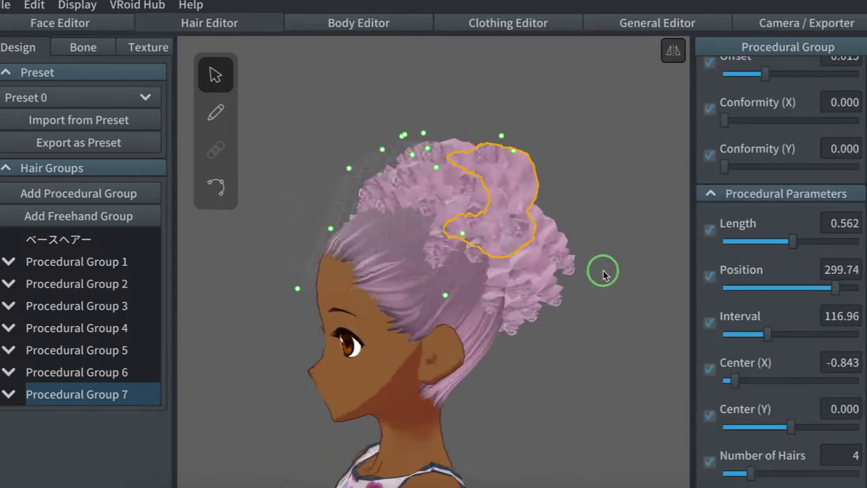
- Fine-tune the guide points of Procedural Group 7 at the top and back of the head, and deselect the group
click(412, 161)
drag(506, 152, 501, 145)
right_drag(587, 144, 454, 156)
right_drag(508, 257, 520, 200)
click(600, 244)
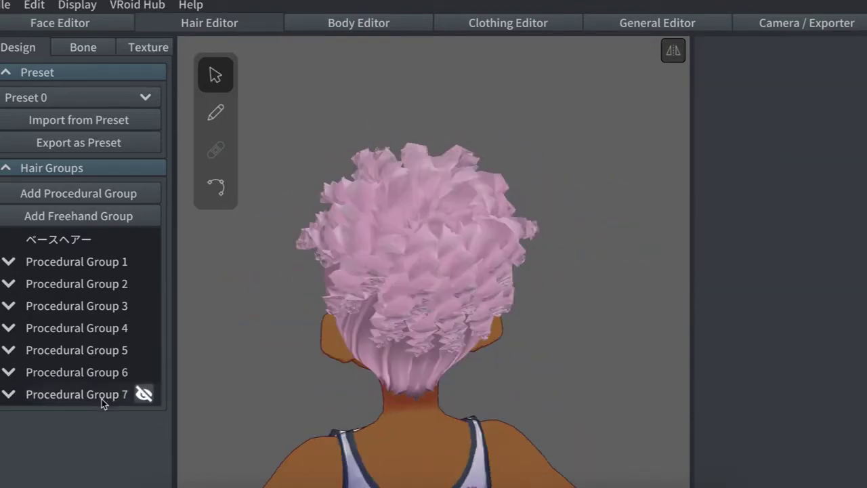
- Clone Procedural Group 7 and reduce the copy to 3 hairs
right_click(101, 399)
click(121, 366)
drag(751, 474, 744, 474)
right_drag(628, 311, 678, 305)
- Pull the side guide points of Procedural Group 8 outward at the back of the head and set its Length to 0.402
click(674, 51)
drag(503, 145, 521, 142)
drag(784, 241, 769, 241)
right_drag(539, 191, 575, 194)
drag(499, 235, 522, 236)
right_drag(523, 235, 577, 269)
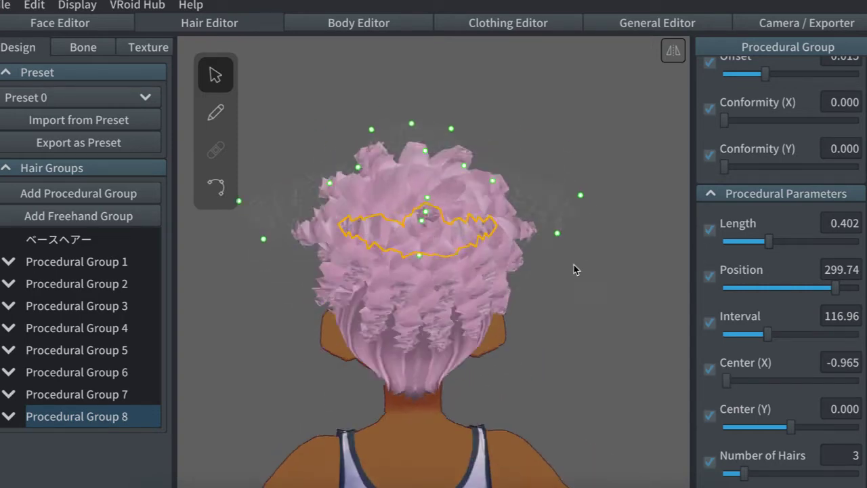
- Set the Tip Curliness of Procedural Group 8 to -0.344 and adjust its guide points at the back of the head
right_drag(483, 168, 528, 177)
scroll(684, 285, down, 5)
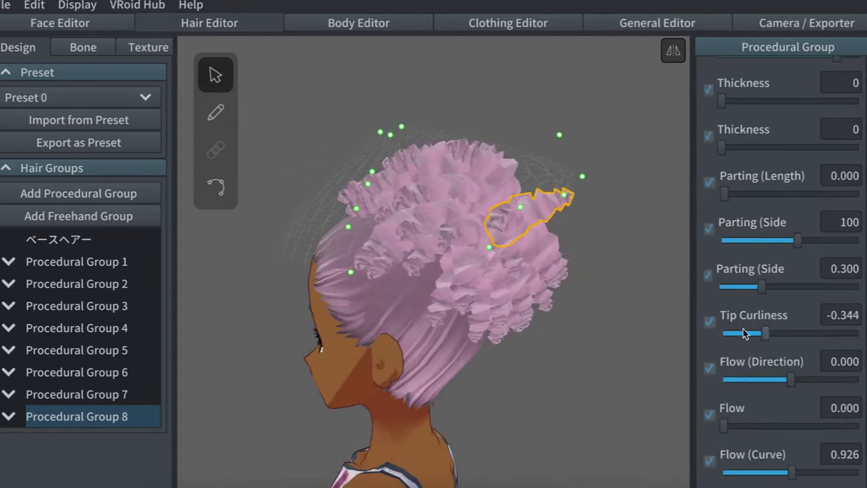
right_drag(515, 223, 573, 229)
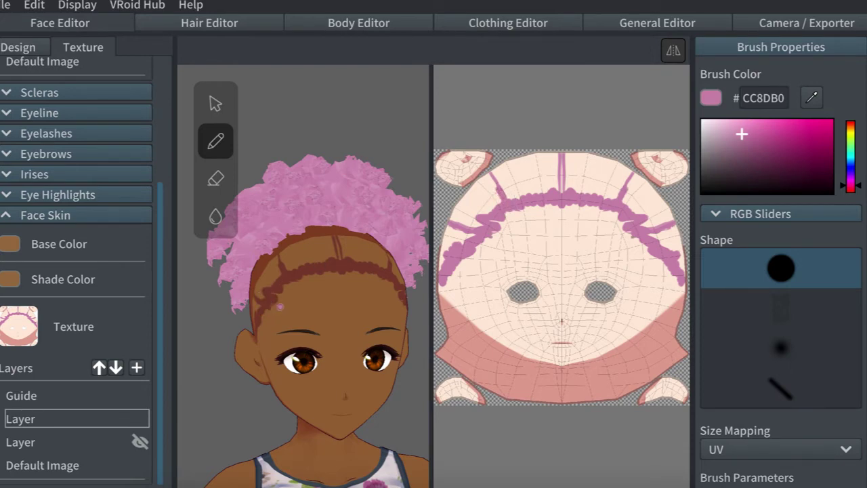
- Lighten the Face Skin base color to BEAFA0 and select the shade color's hex value for editing
right_drag(280, 306, 338, 319)
click(11, 243)
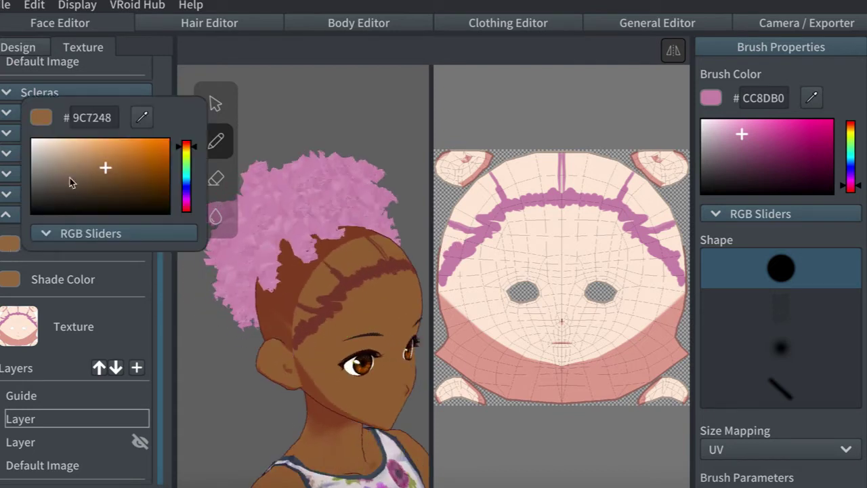
drag(72, 180, 19, 122)
click(67, 169)
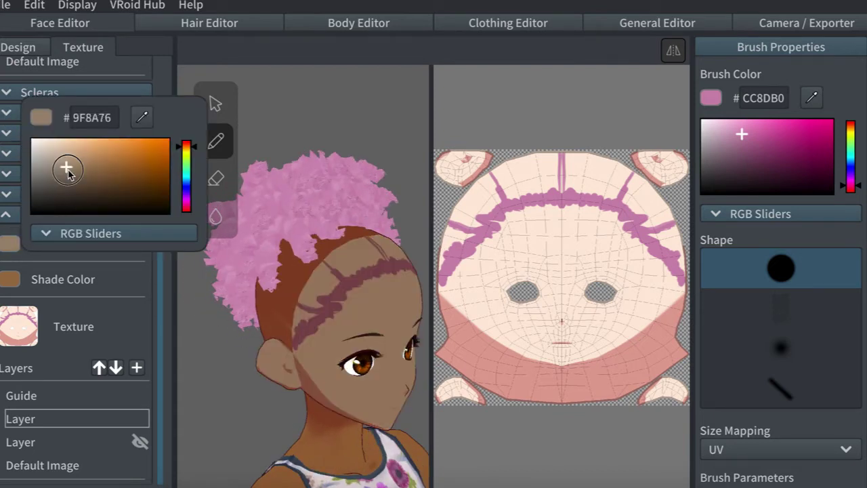
drag(73, 178, 53, 157)
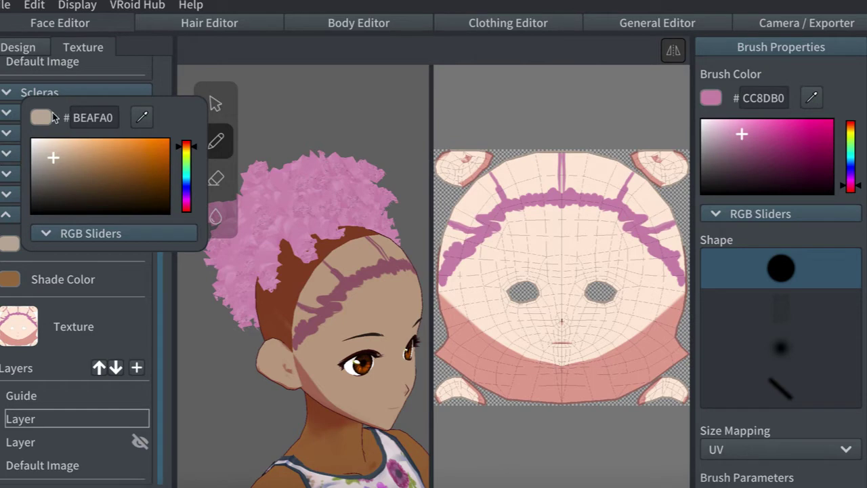
click(68, 261)
click(10, 278)
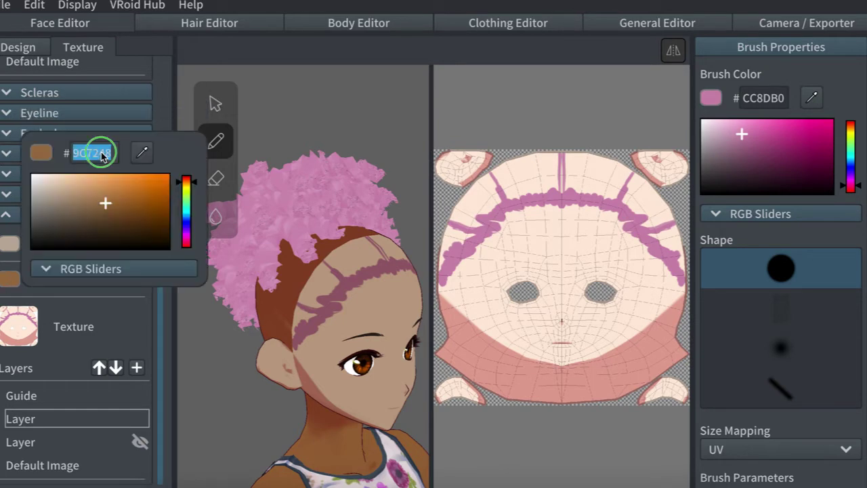
click(99, 307)
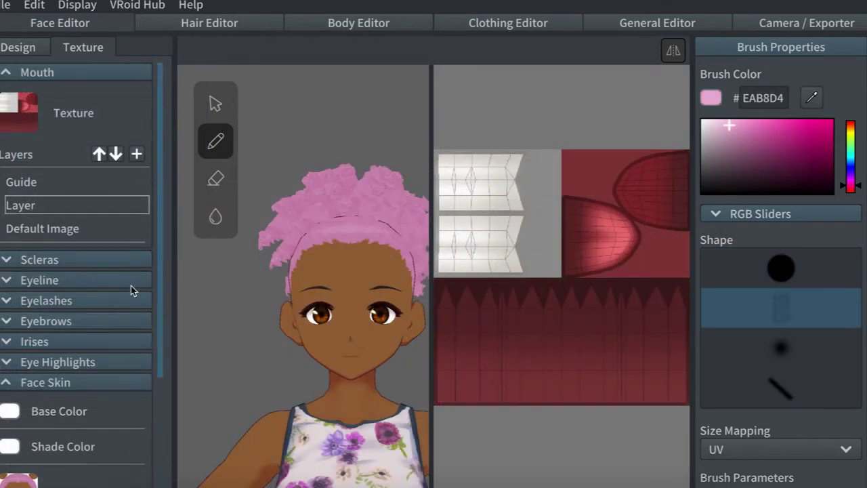
- Toggle the visibility of the Face Skin texture layers to compare the painted hairlines on the head
scroll(132, 290, down, 3)
click(128, 442)
right_drag(283, 346, 227, 353)
click(141, 442)
click(143, 328)
click(140, 442)
click(132, 330)
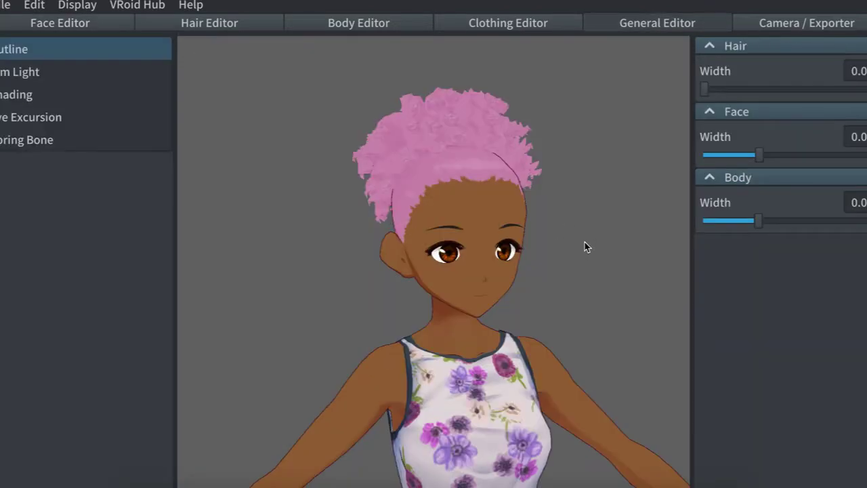
- Try thicker hair outline widths, examine them on the curls, and return the hair outline width to its minimum
drag(585, 242, 590, 240)
drag(715, 90, 733, 91)
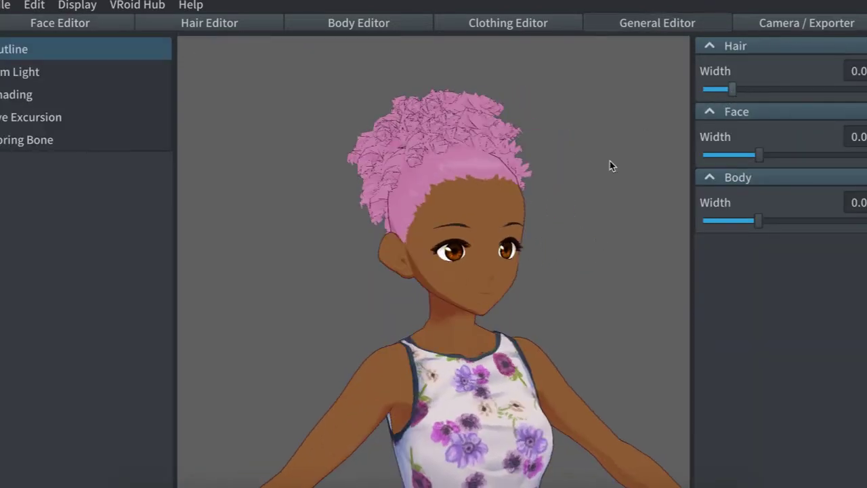
right_drag(610, 162, 610, 183)
drag(730, 90, 755, 91)
mouse_move(636, 166)
right_down()
mouse_move(606, 175)
mouse_move(627, 161)
right_up()
scroll(619, 161, up, 5)
middle_drag(571, 143, 580, 190)
right_drag(581, 190, 568, 203)
drag(758, 89, 642, 97)
right_drag(522, 201, 513, 228)
scroll(526, 196, down, 5)
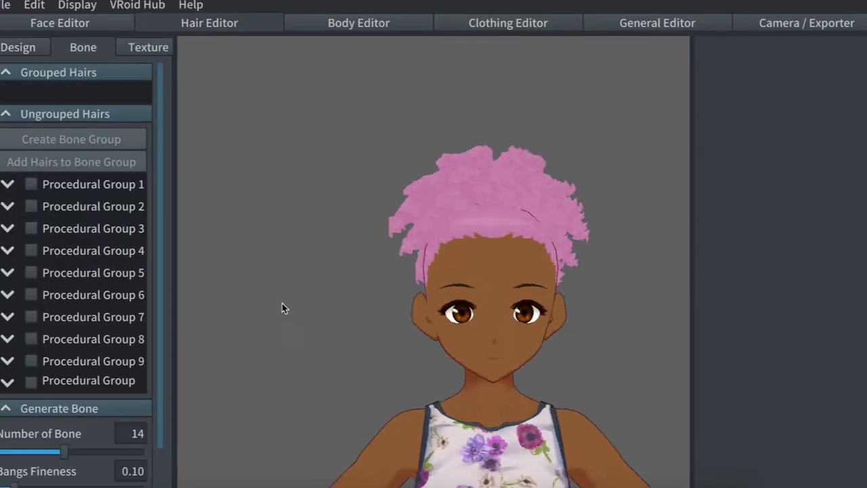
- Adjust the number of bones, generate bone groups for the procedural hair, and toggle the visibility of Bone Group 1
right_drag(284, 306, 323, 312)
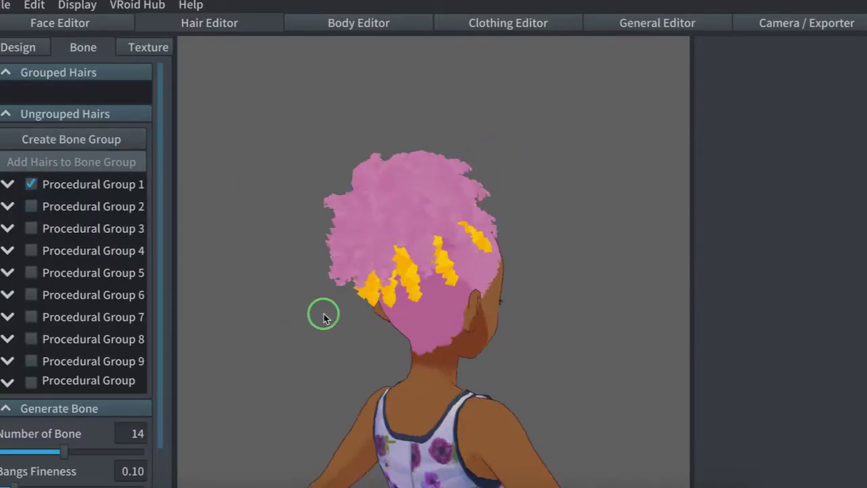
scroll(323, 312, up, 2)
scroll(68, 414, down, 1)
drag(66, 413, 55, 413)
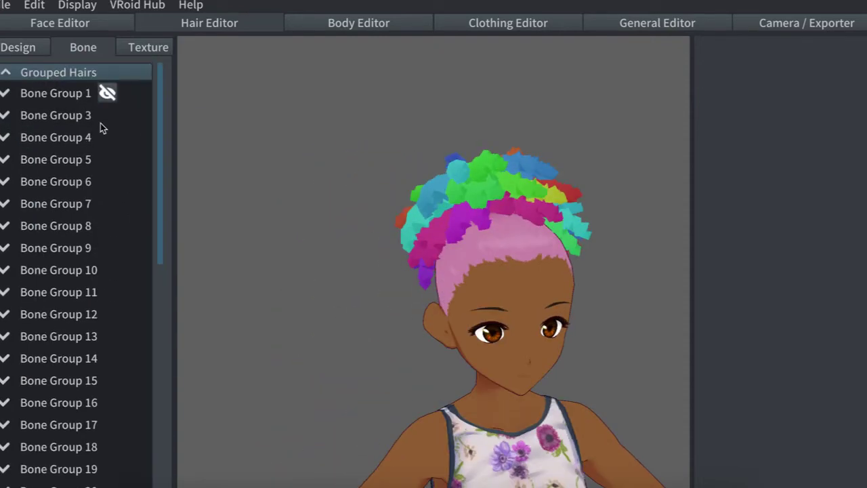
click(101, 95)
right_drag(289, 292, 210, 295)
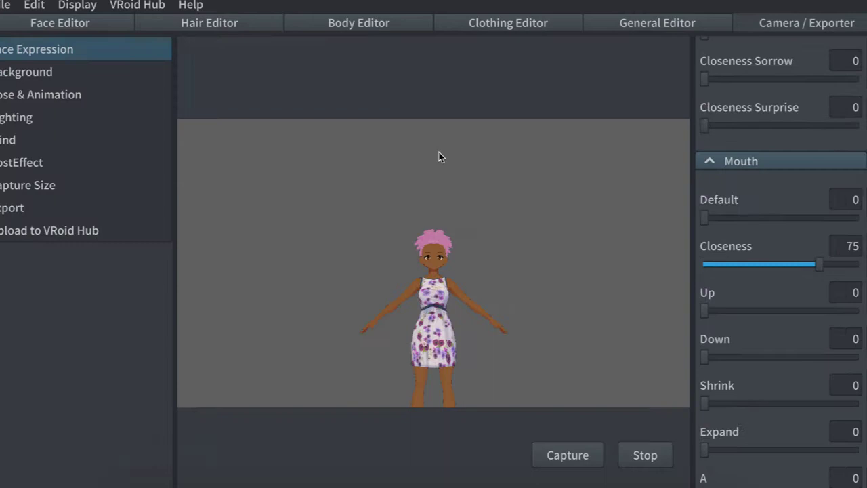
- Preview the hair movement up close by changing the wind's Direction(Y)
scroll(501, 169, up, 5)
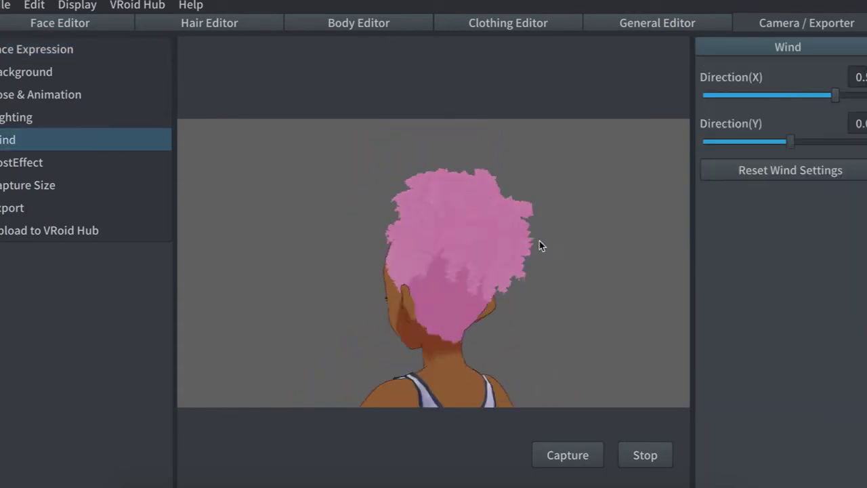
drag(732, 141, 846, 142)
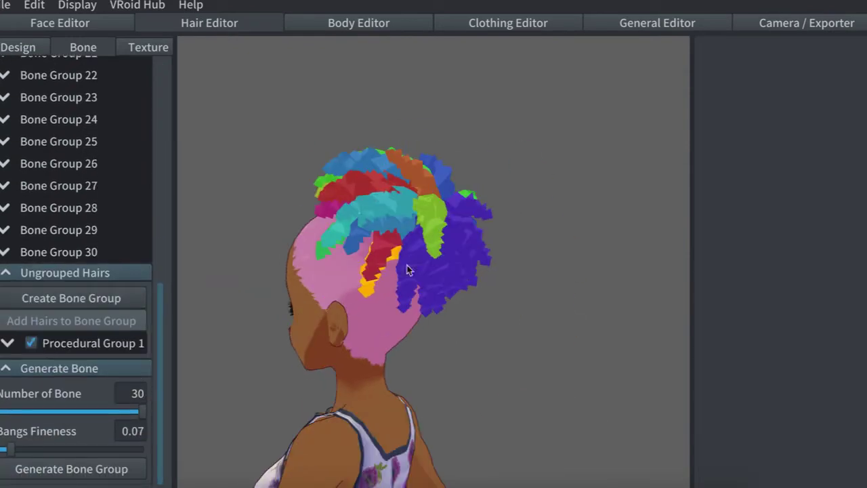
- Add the ungrouped Procedural Group 1 hair to Bone Group 5 and lower the Fixed Point
click(373, 275)
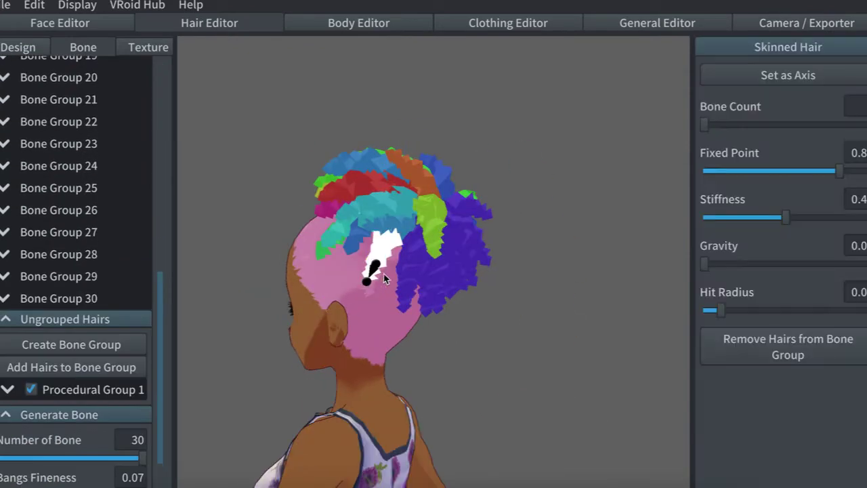
drag(161, 308, 164, 251)
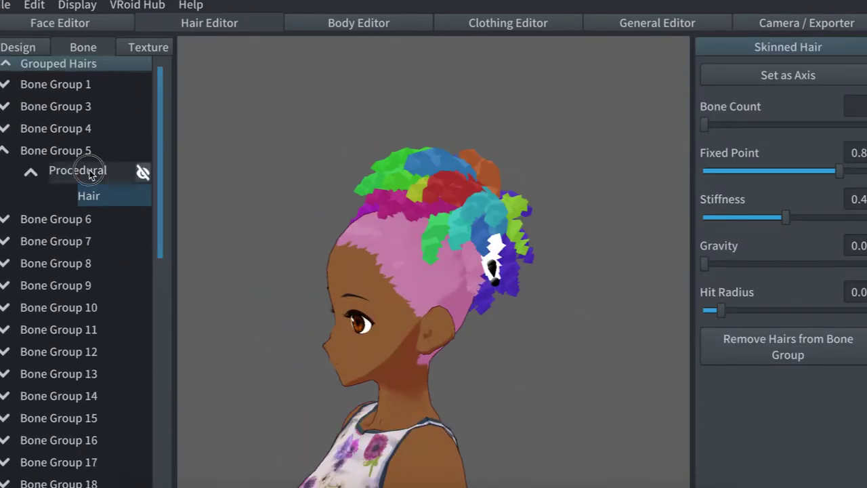
click(140, 170)
drag(159, 204, 160, 352)
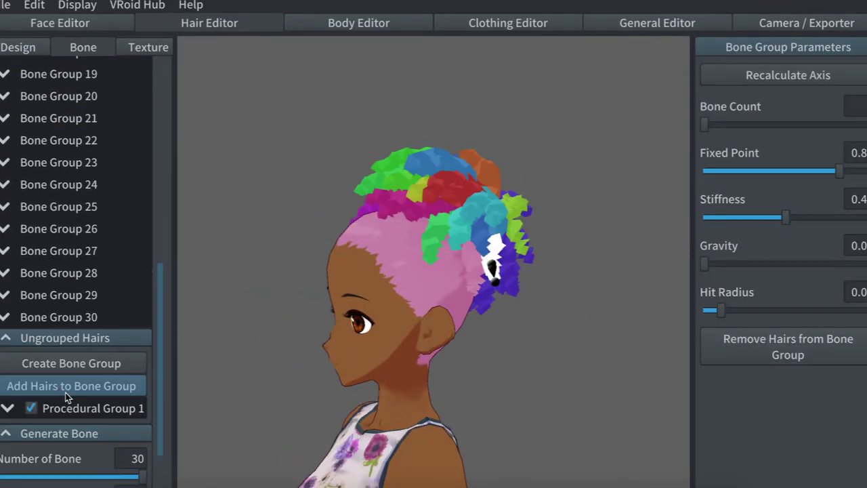
click(121, 386)
drag(839, 171, 777, 172)
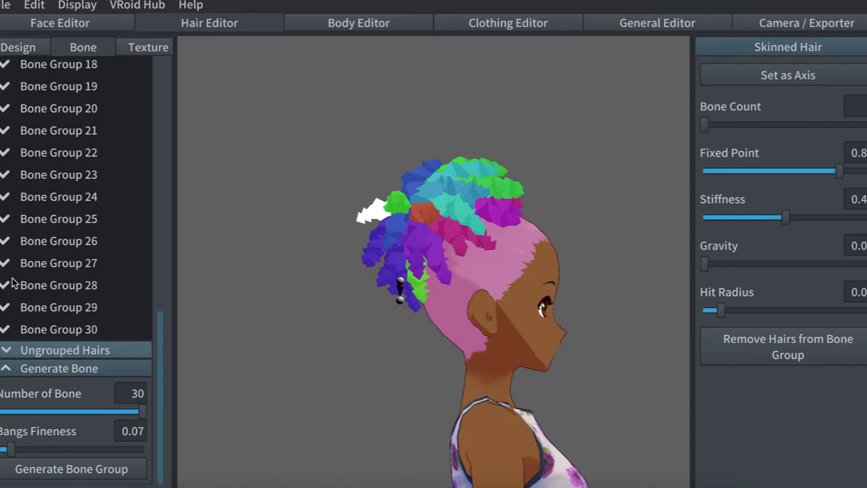
- Move the Procedural Group 8 hair from Bone Group 8 into its own bone group and raise that group's Stiffness
drag(158, 366, 169, 131)
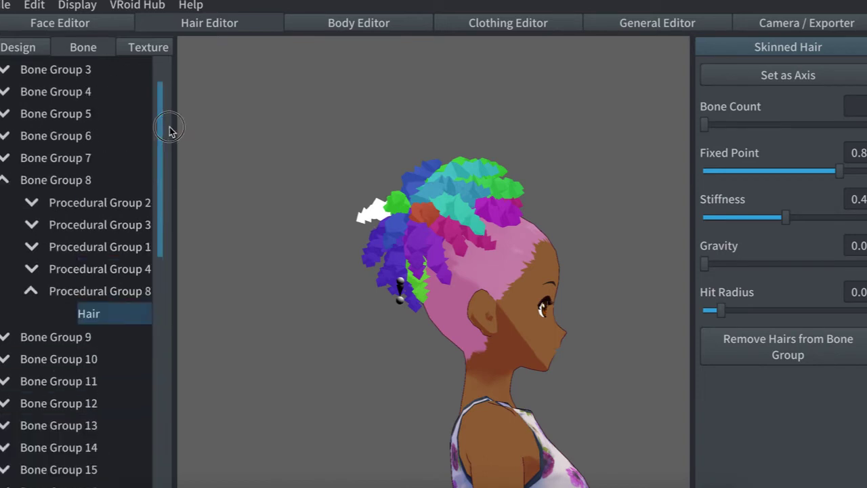
scroll(161, 422, down, 5)
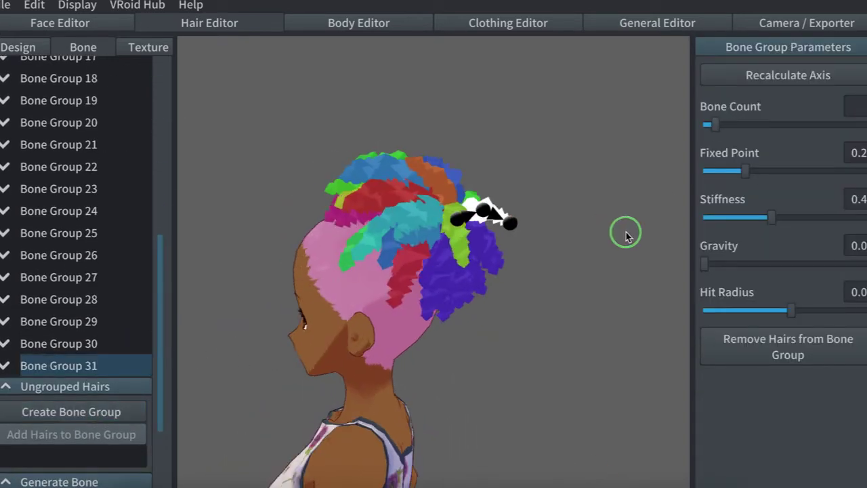
drag(771, 218, 794, 219)
- Raise the Hit Radius of the bone groups one by one, from Bone Group 30 down to Bone Group 24
click(112, 342)
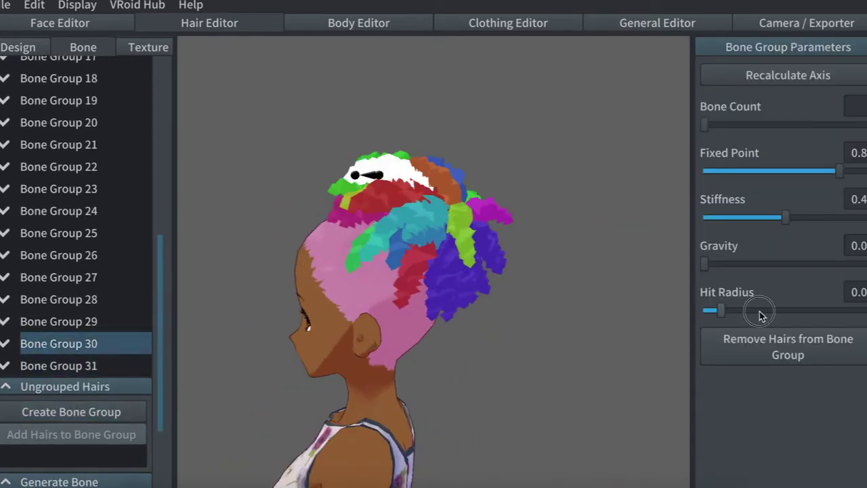
click(113, 321)
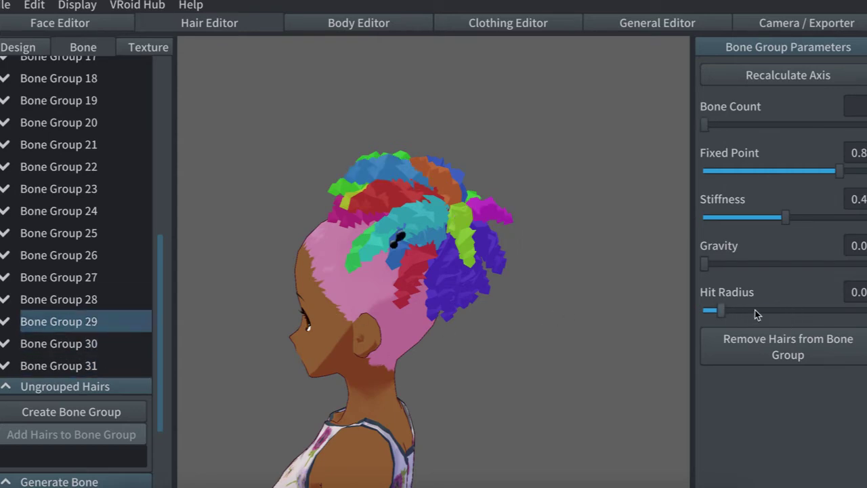
click(112, 300)
drag(721, 311, 777, 314)
click(112, 277)
right_drag(433, 312, 572, 312)
click(112, 256)
right_drag(434, 312, 603, 312)
drag(722, 312, 768, 313)
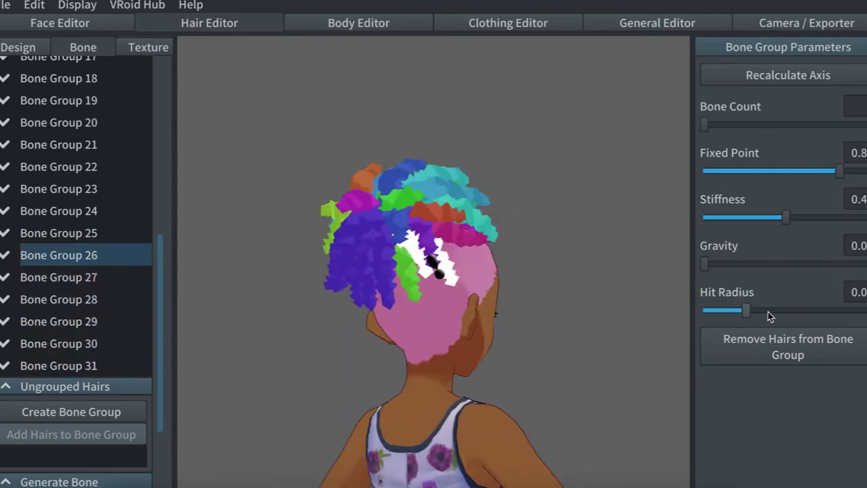
key(Up)
key(Up)
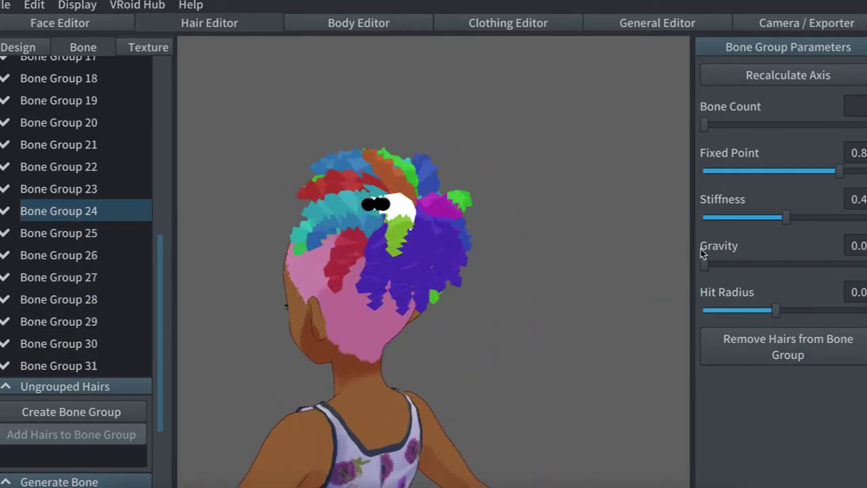
- Lower the Fixed Point of Bone Group 24 and raise its Bone Count by a small amount
drag(841, 172, 722, 172)
right_drag(667, 227, 612, 219)
drag(705, 124, 717, 126)
click(726, 173)
- Raise the Bone Count of Bone Group 25 slightly and lower its Fixed Point
click(88, 234)
right_drag(474, 223, 502, 305)
drag(704, 126, 717, 127)
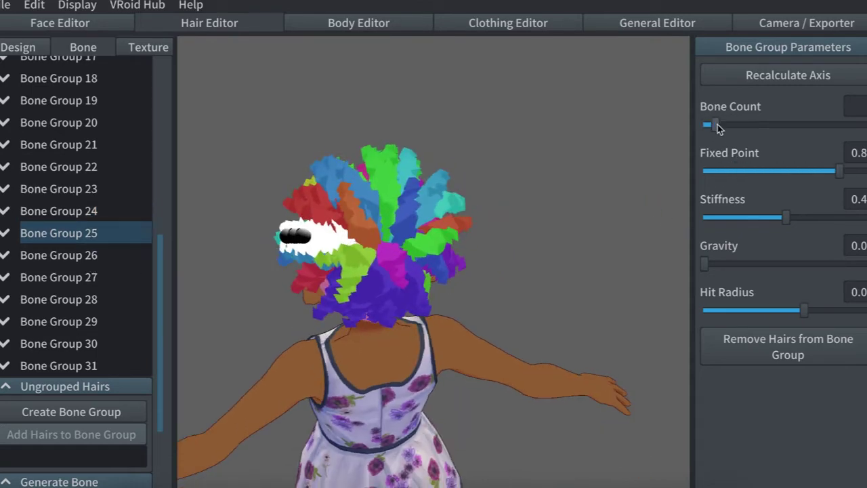
drag(841, 172, 753, 172)
right_drag(641, 244, 678, 251)
- Raise the Bone Count of Bone Group 26 slightly and lower its Fixed Point to about 0.4
click(105, 251)
right_drag(648, 211, 609, 203)
drag(705, 125, 716, 126)
drag(840, 172, 787, 174)
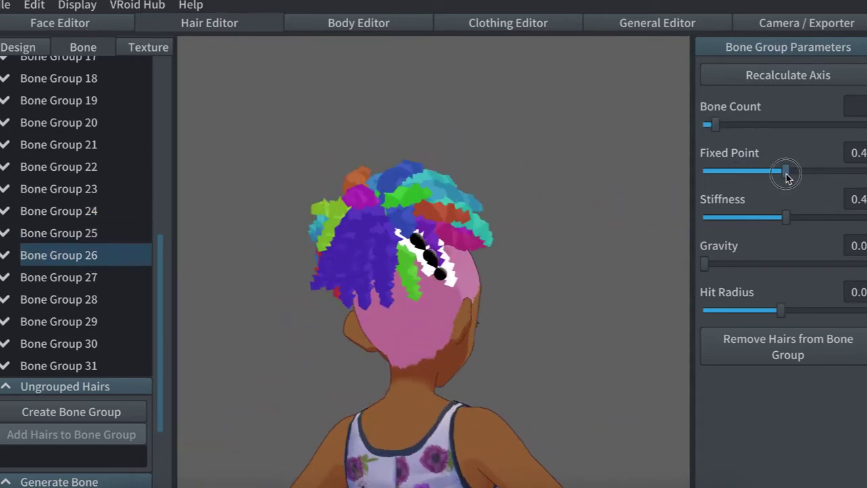
key(Up)
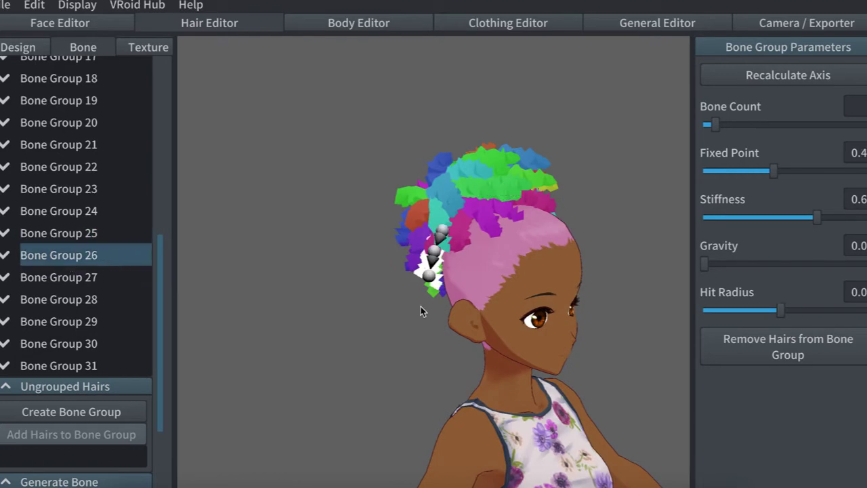
click(86, 257)
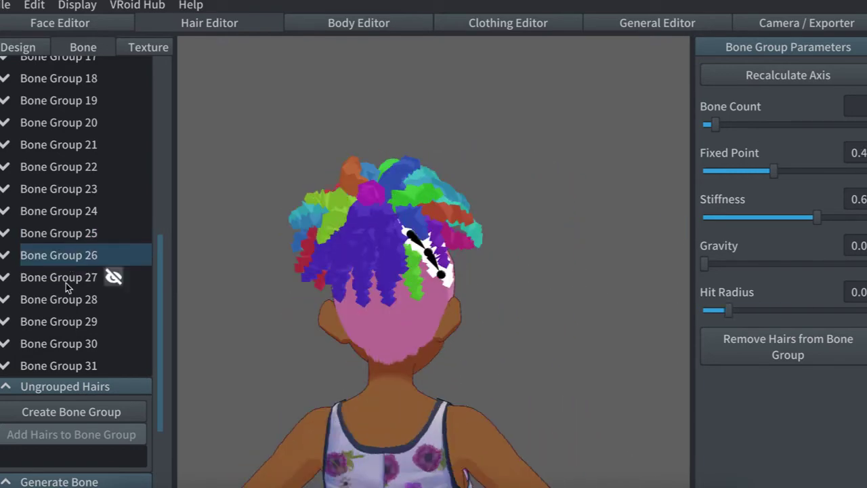
- Reduce the Hit Radius, raise the Bone Count of Bone Group 27, readjust its Fixed Point, and select Bone Group 28
click(68, 281)
drag(780, 309, 728, 310)
drag(743, 170, 728, 171)
drag(705, 125, 714, 125)
right_drag(651, 230, 515, 277)
drag(728, 170, 763, 171)
right_drag(543, 284, 339, 299)
click(102, 301)
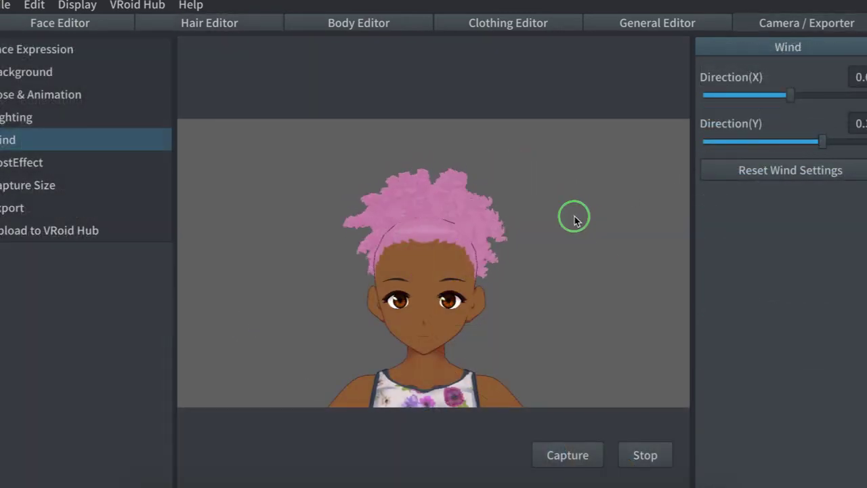
- Test the hair physics from behind by moving the wind's Direction(Y) between its minimum and 1.0 and varying Direction(X)
right_drag(575, 216, 553, 232)
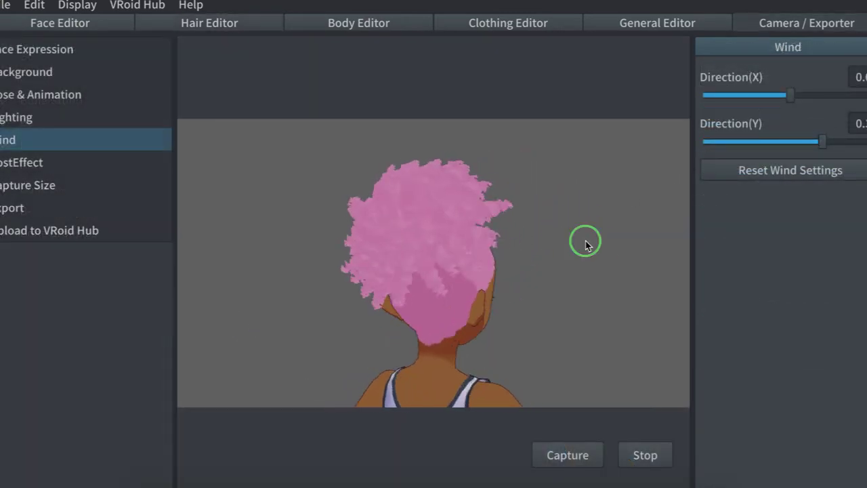
drag(822, 141, 704, 142)
drag(834, 138, 866, 141)
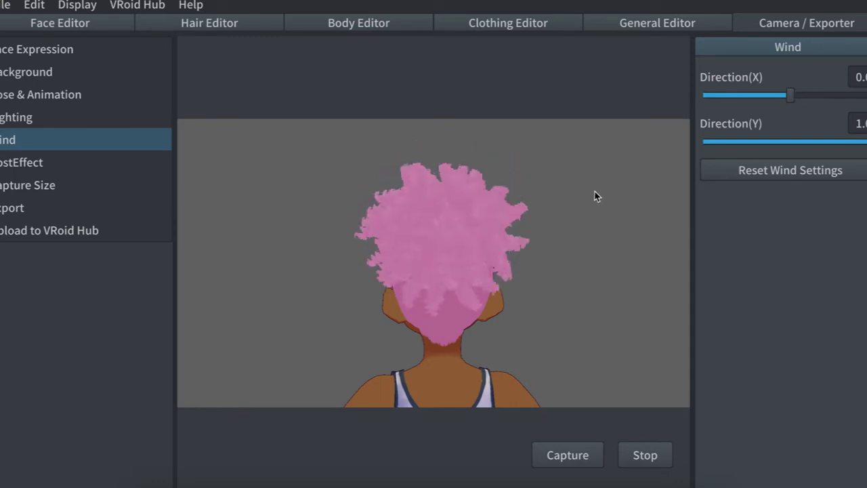
right_drag(554, 190, 554, 190)
drag(803, 98, 770, 108)
drag(626, 162, 656, 158)
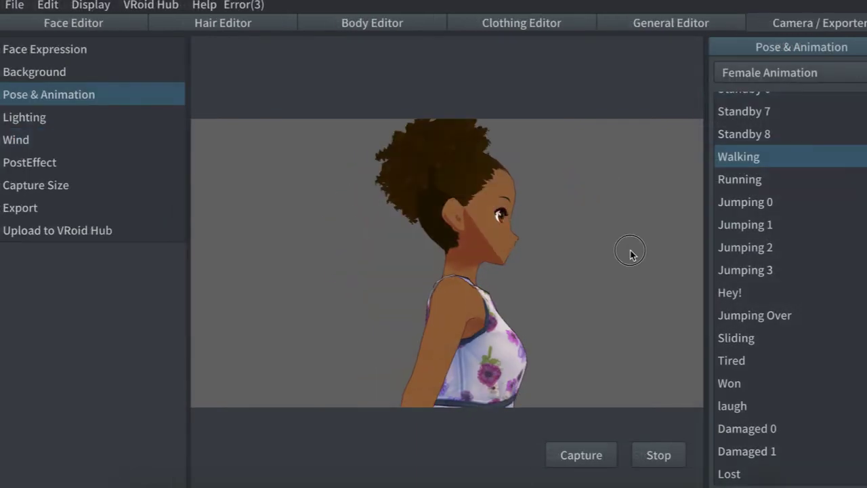
- Examine the hair movement from several angles in the Walking and Running animations, and stop the playback
drag(641, 284, 574, 302)
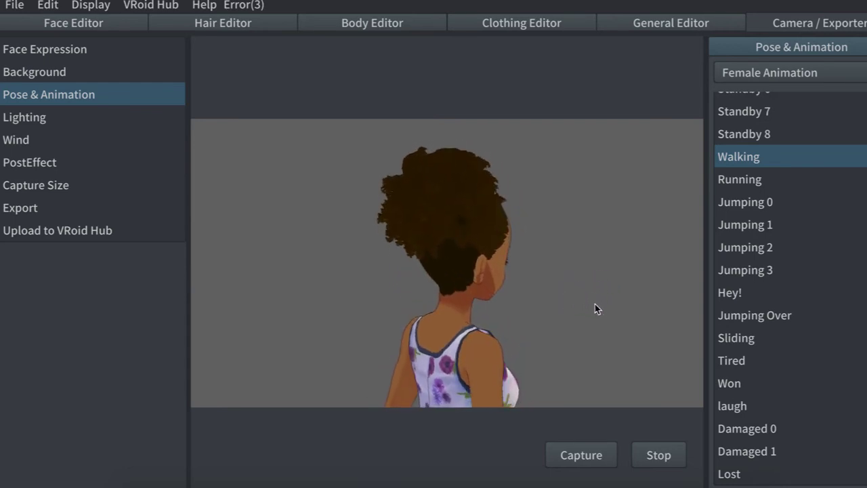
click(742, 180)
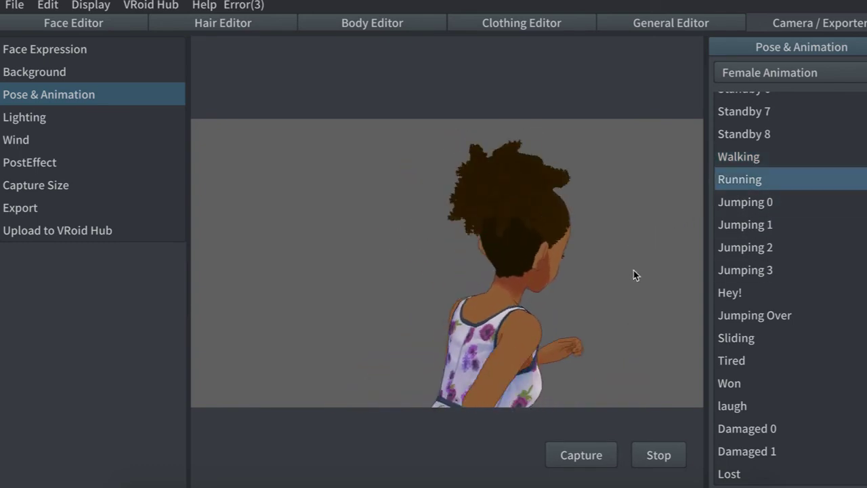
drag(633, 274, 615, 278)
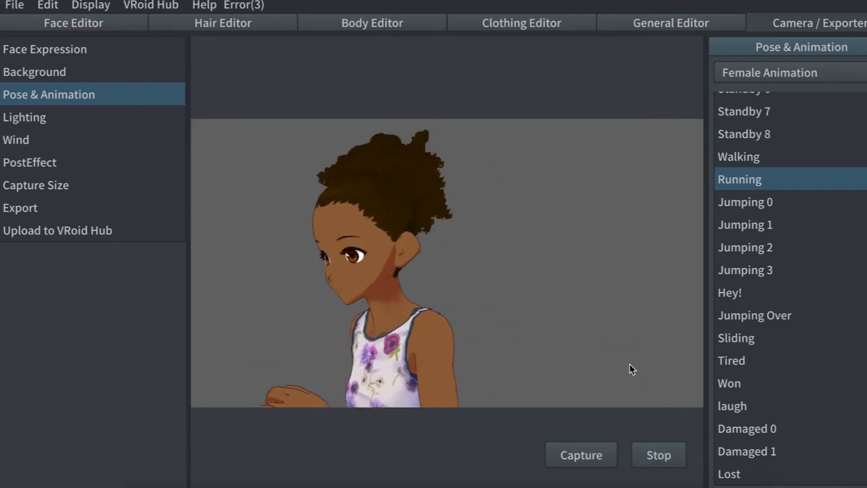
click(656, 460)
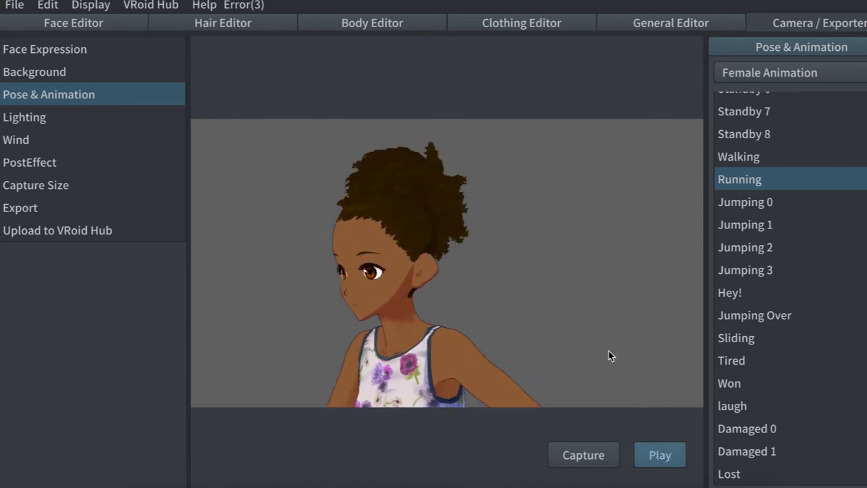
drag(610, 356, 644, 349)
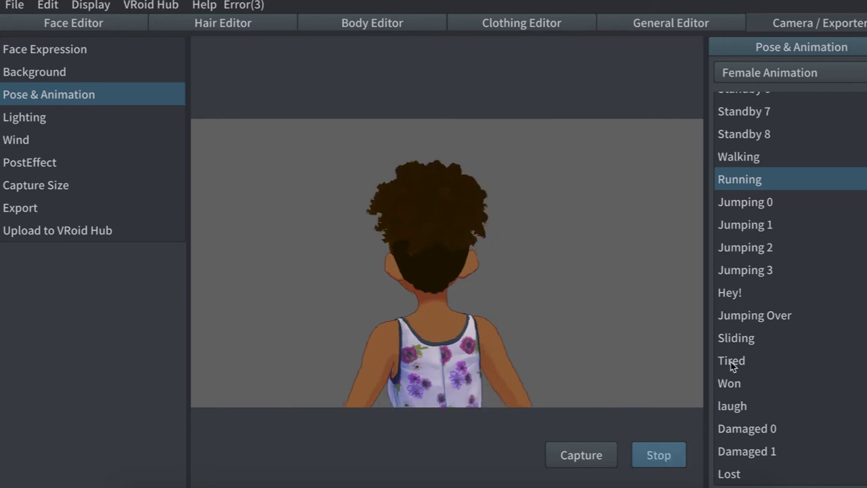
- Preview the hair physics in the Hey!, Damaged 0 and Won animations from different angles
click(732, 293)
drag(628, 324, 671, 320)
click(754, 433)
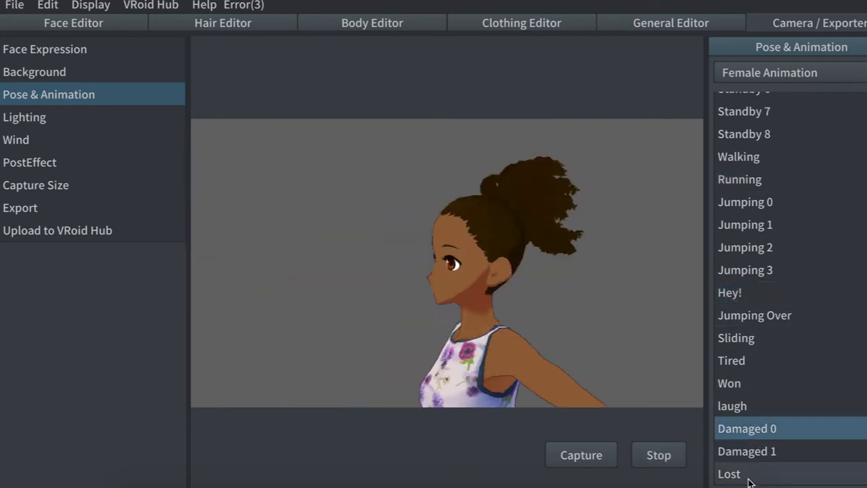
click(763, 384)
drag(611, 332, 639, 333)
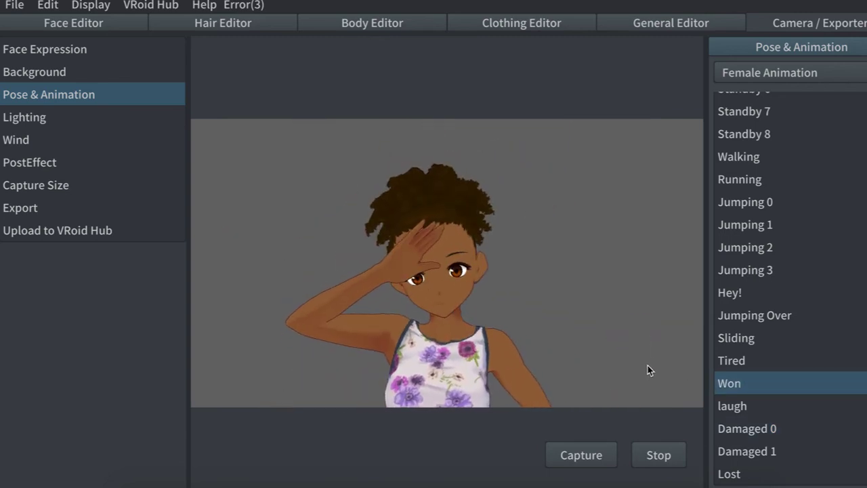